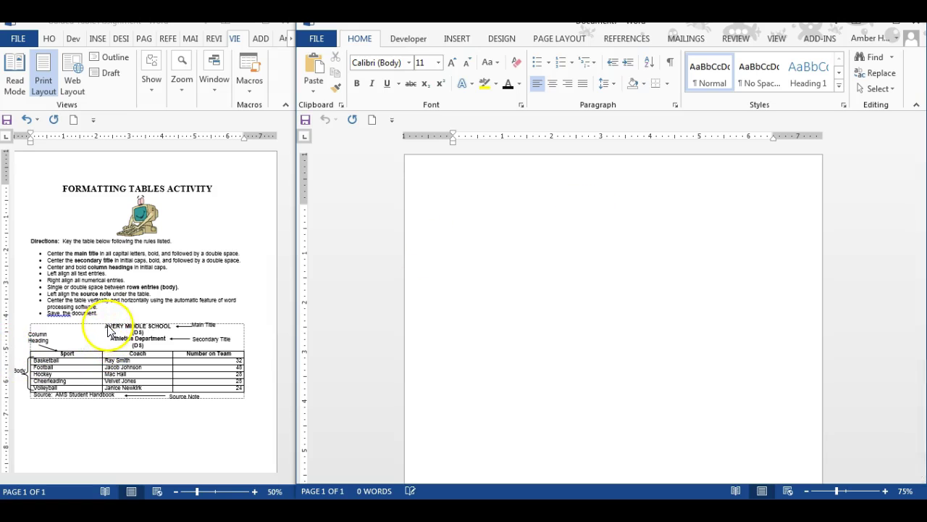
- Enter the main title AVERY MIDDLE SCHOOL, centered and bold, on the first line of the blank document
left_click(166, 326)
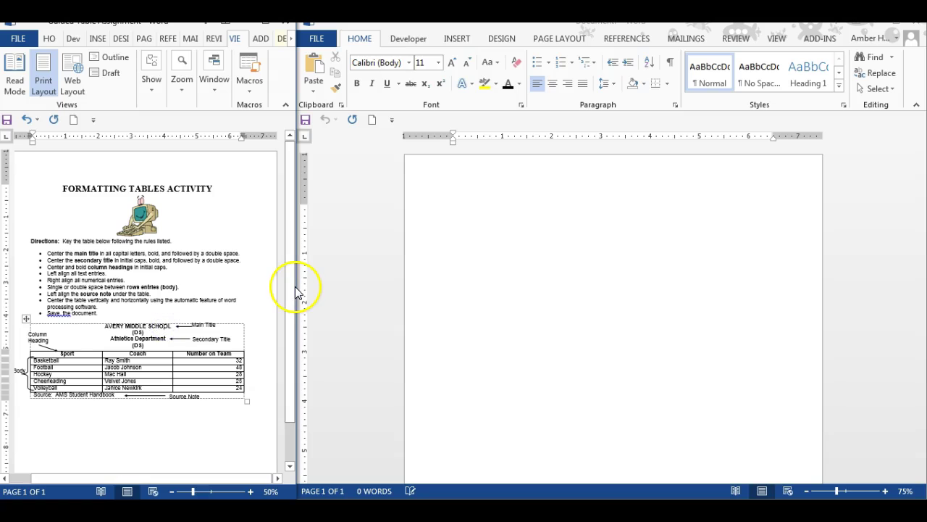
left_click(625, 217)
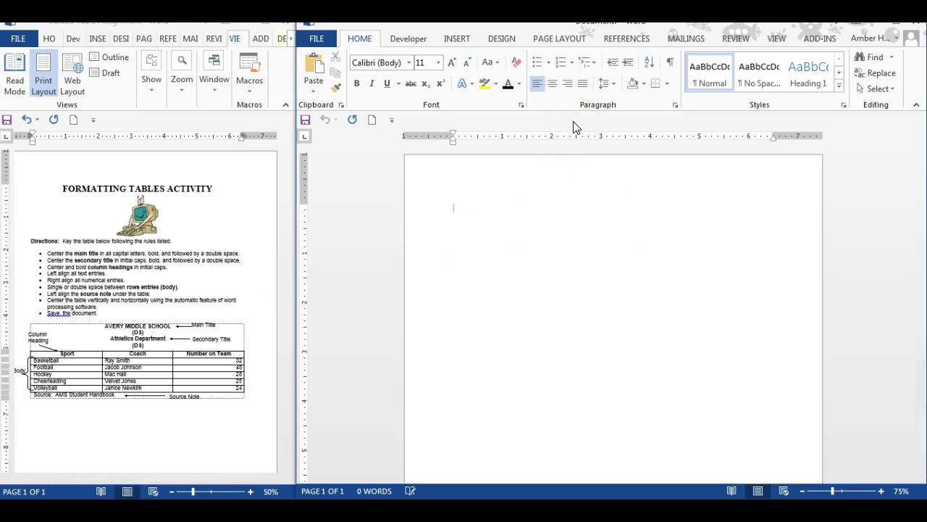
left_click(555, 87)
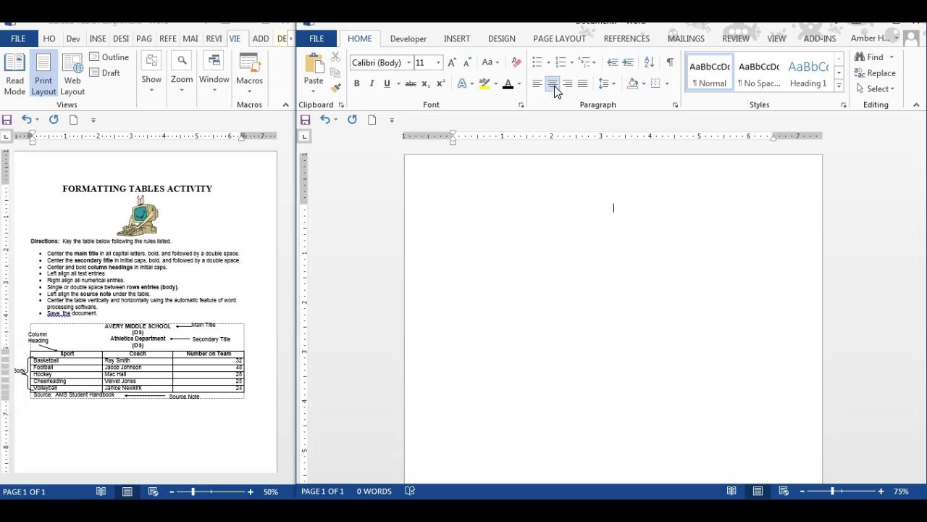
type("AVERY MIDDLE SCHOOL")
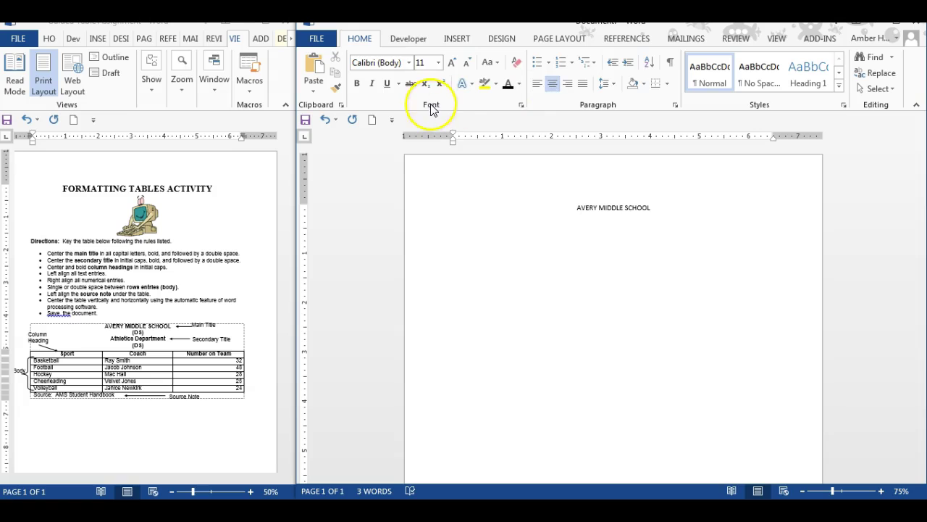
left_click_drag(654, 208, 577, 209)
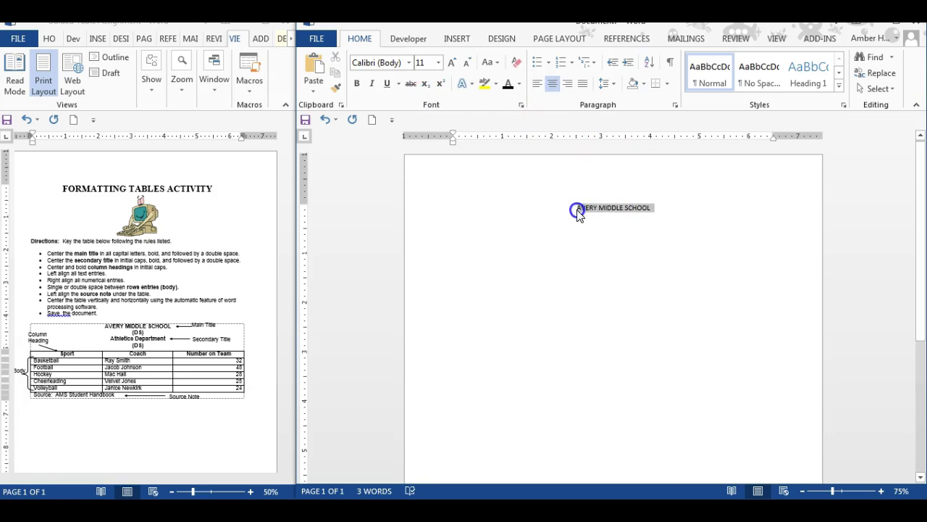
left_click(357, 84)
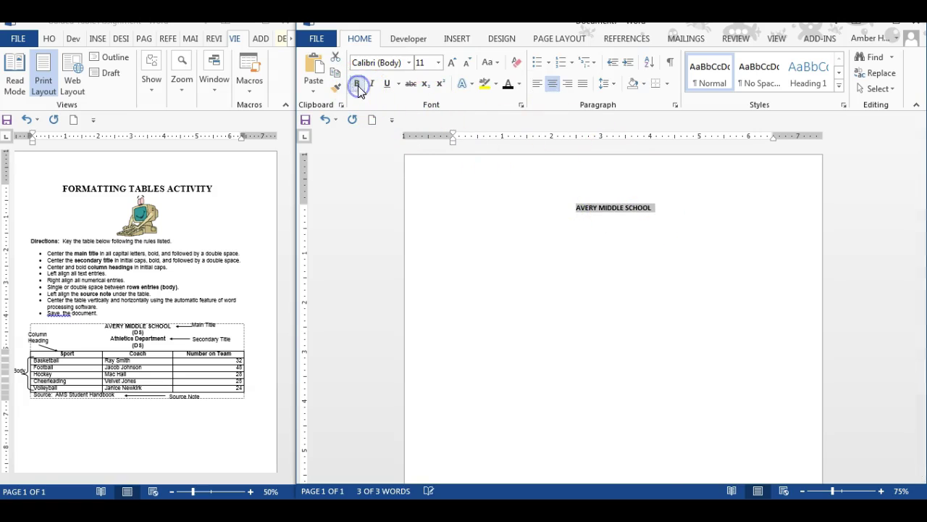
- Add the secondary title Athletics Department, centered and bold, on a new line below the main title
left_click(677, 206)
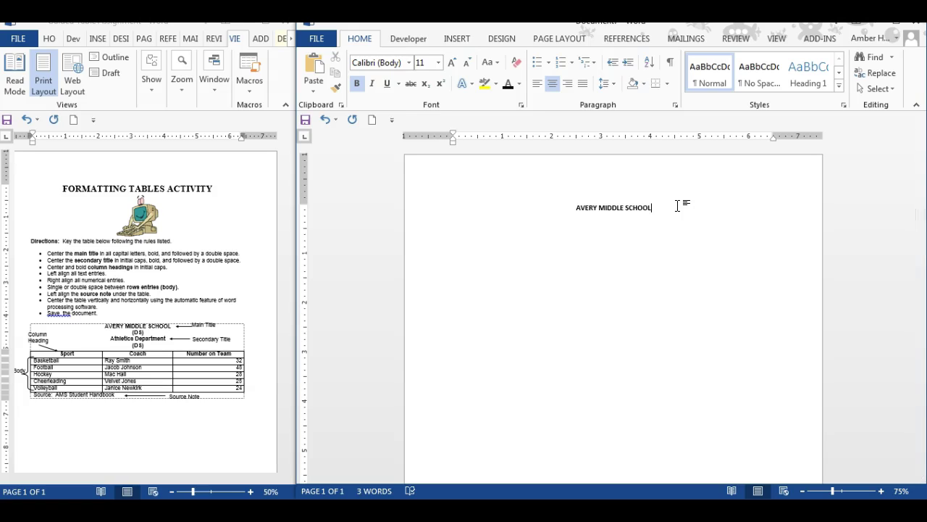
key("Return")
left_click(668, 208)
key("ctrl+l")
key("ctrl+e")
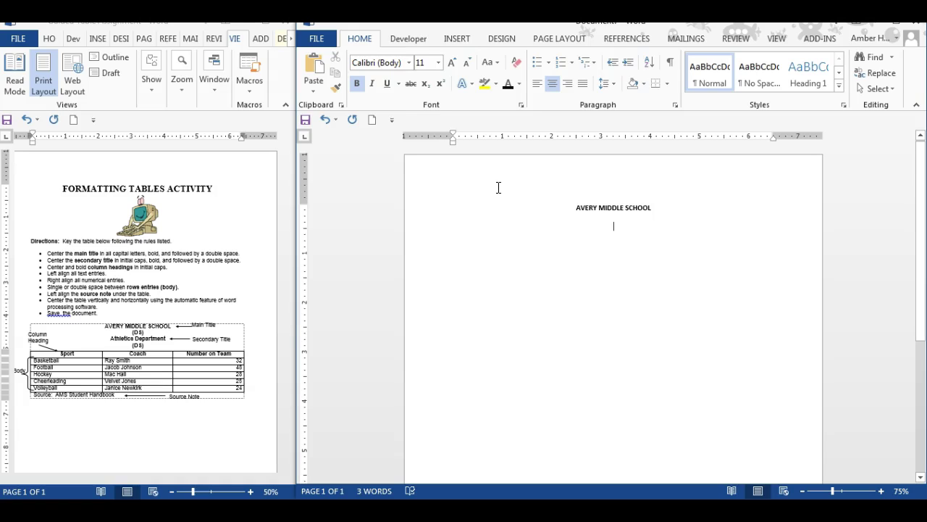
type("Athletics")
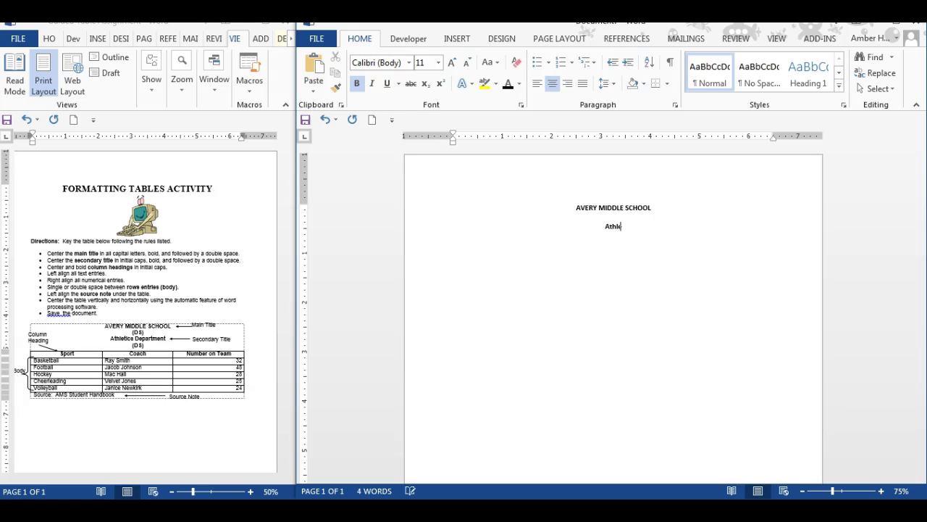
type(" Department")
- Examine the sample table in the assignment document to determine how many rows and columns it needs
left_click(85, 354)
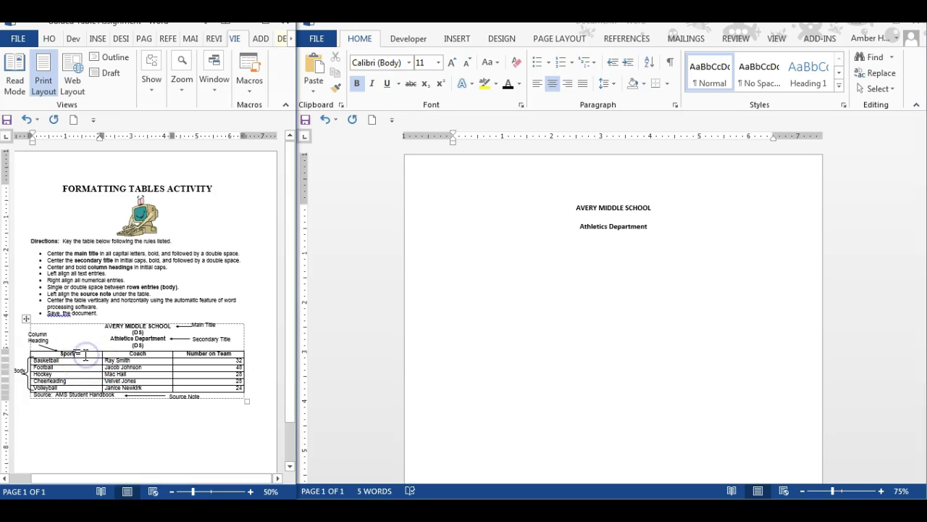
left_click(85, 357)
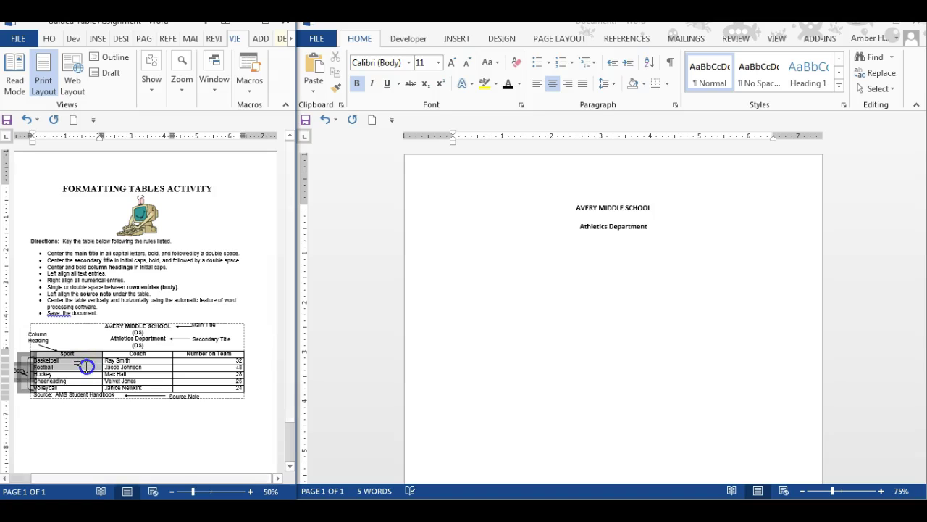
left_click(88, 373)
left_click(90, 380)
left_click(93, 388)
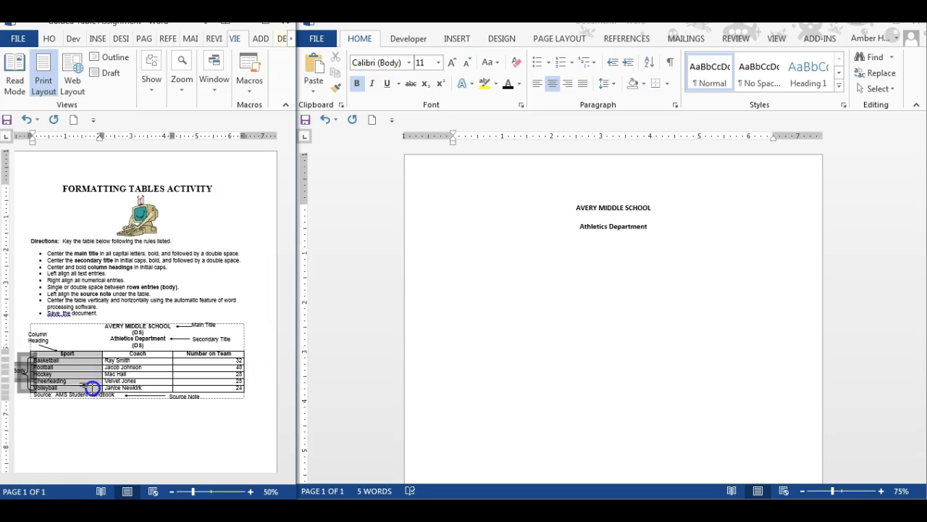
left_click_drag(93, 387, 145, 372)
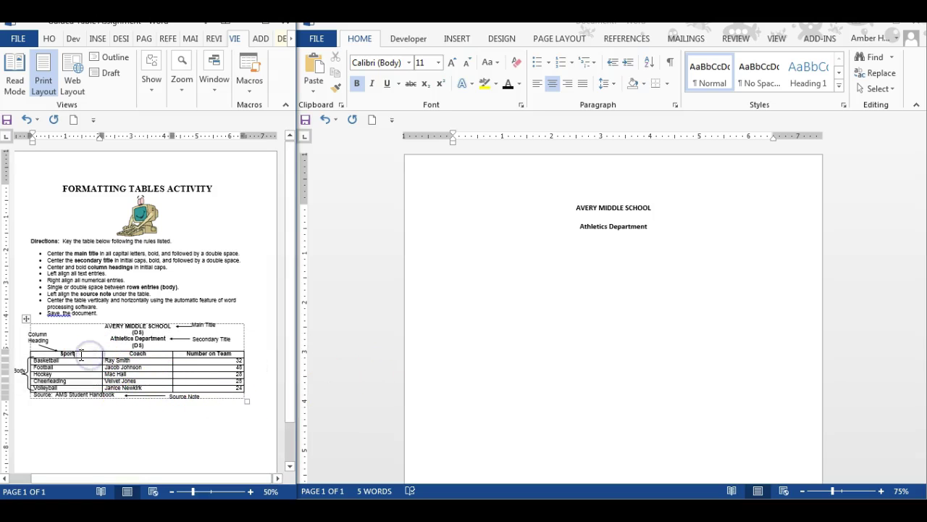
left_click(66, 351)
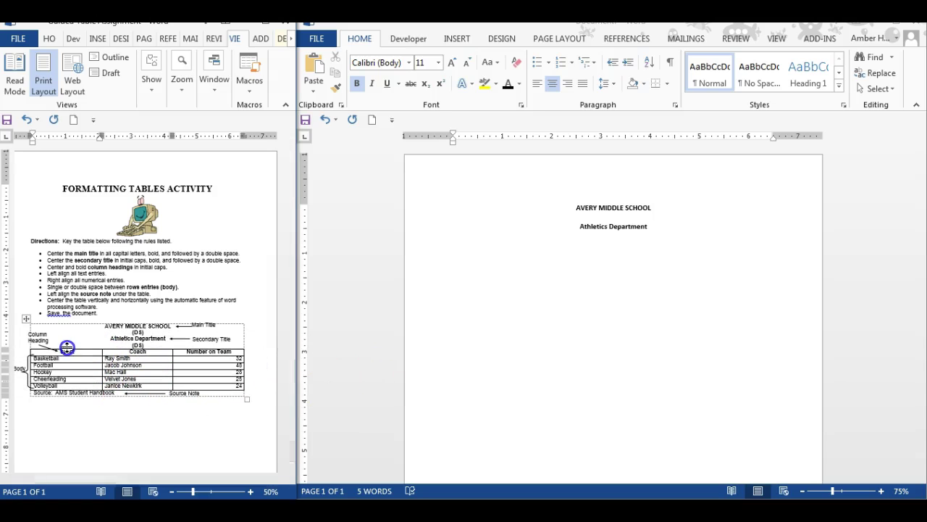
left_click(26, 119)
mouse_move(62, 355)
left_mouse_down()
mouse_move(242, 350)
mouse_move(239, 358)
left_mouse_up()
left_click(226, 382)
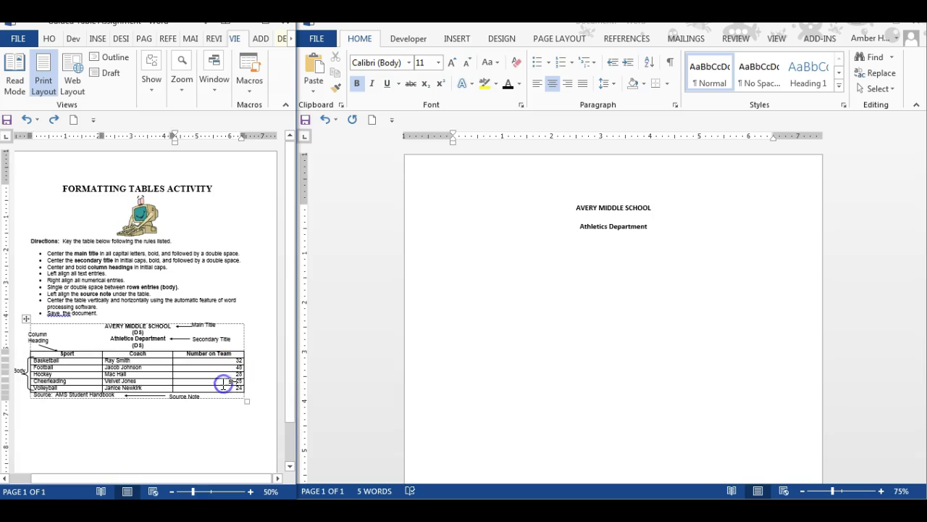
- Insert a table with three columns and six rows below the Athletics Department title
left_click(507, 258)
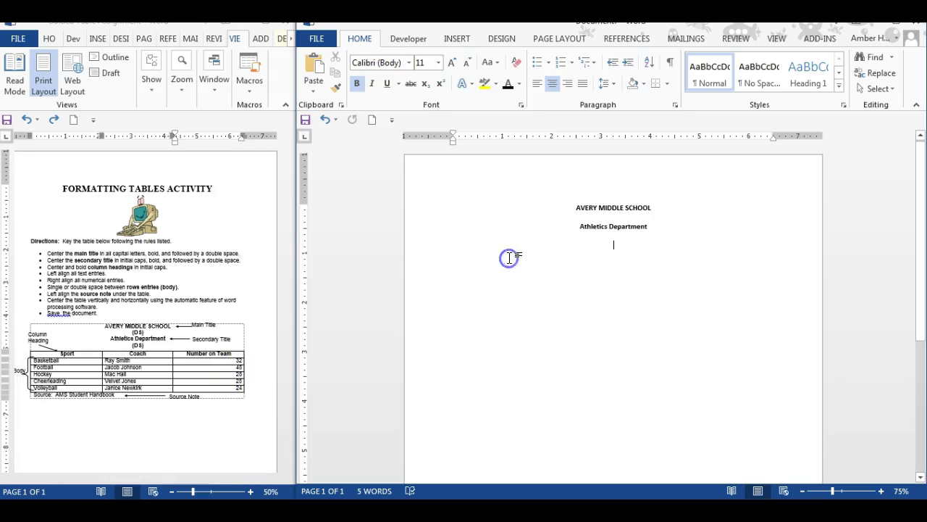
left_click(457, 39)
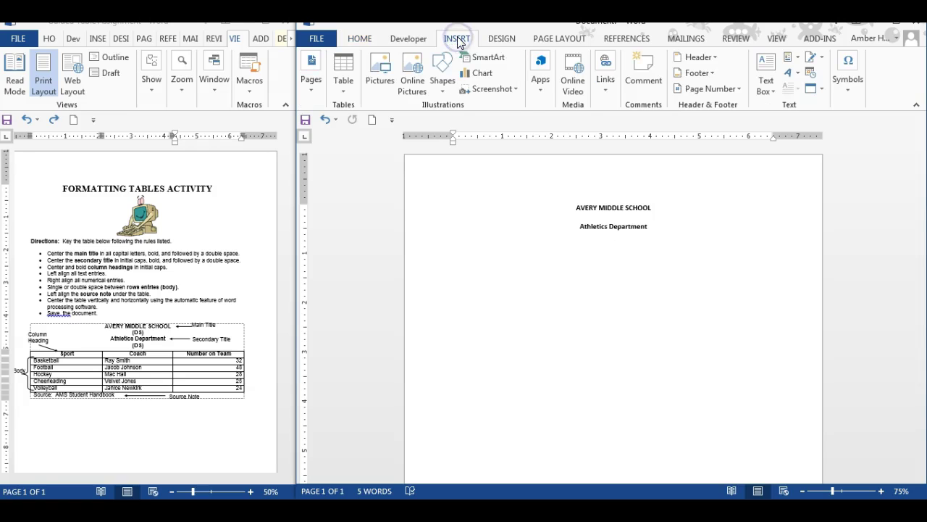
left_click(347, 81)
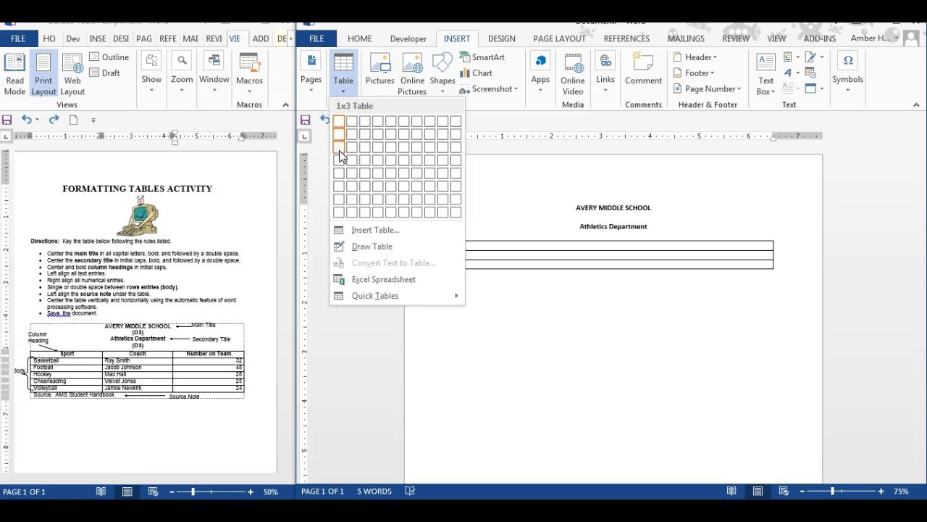
left_click(340, 184)
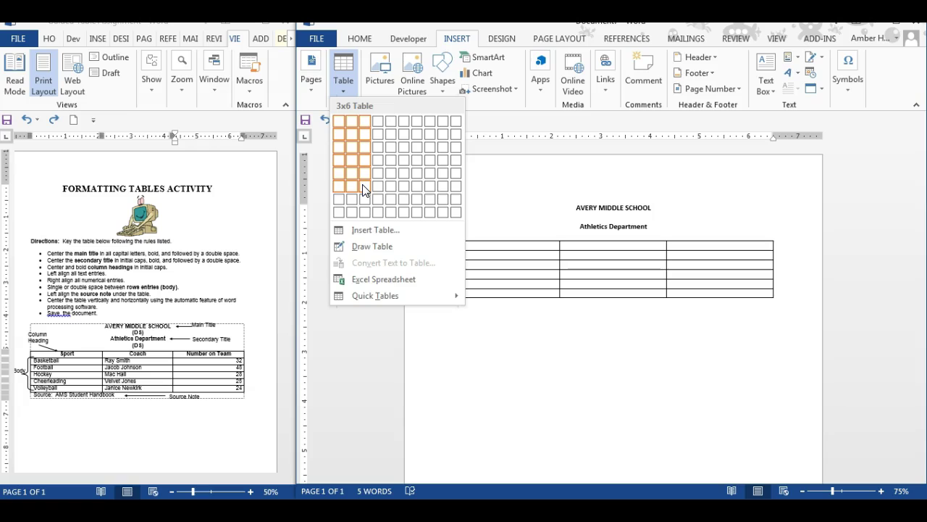
left_click(365, 190)
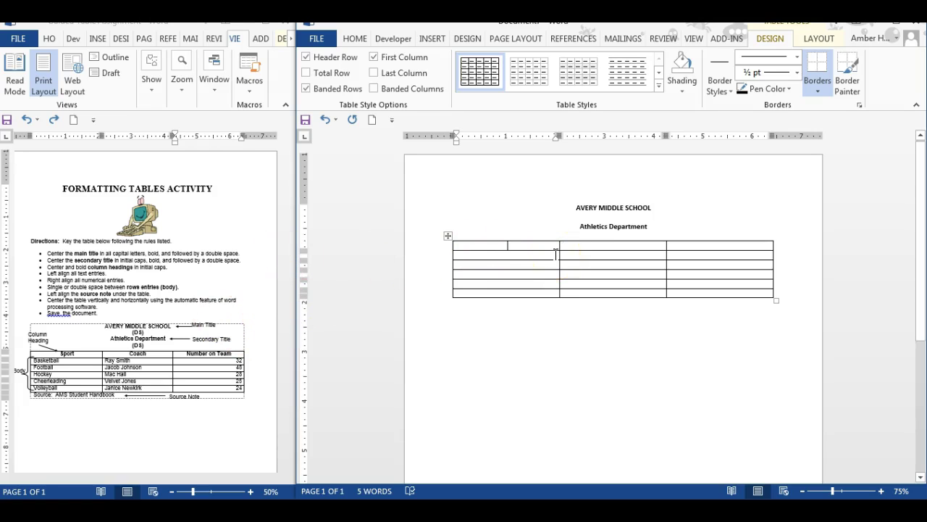
- Enter the column headings Sport, Coach and Number on Team in the table's first row
type("Sport")
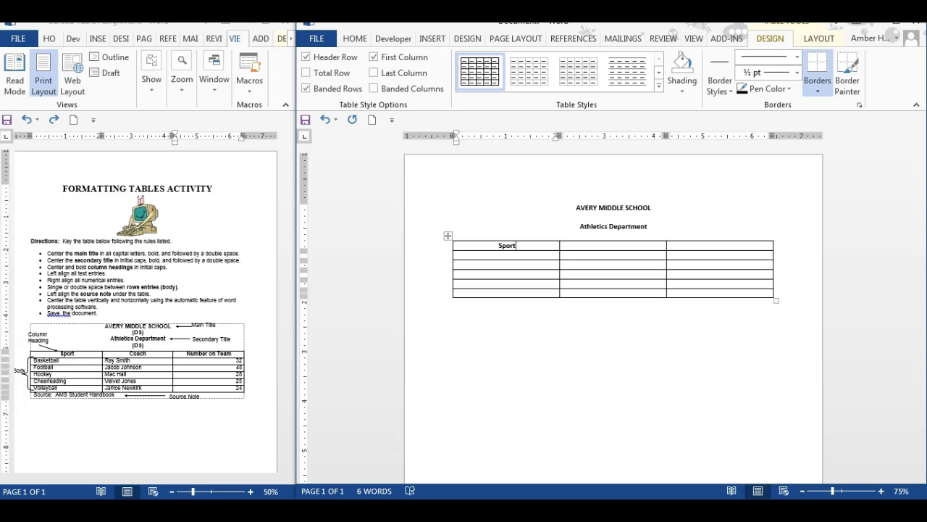
left_click(594, 245)
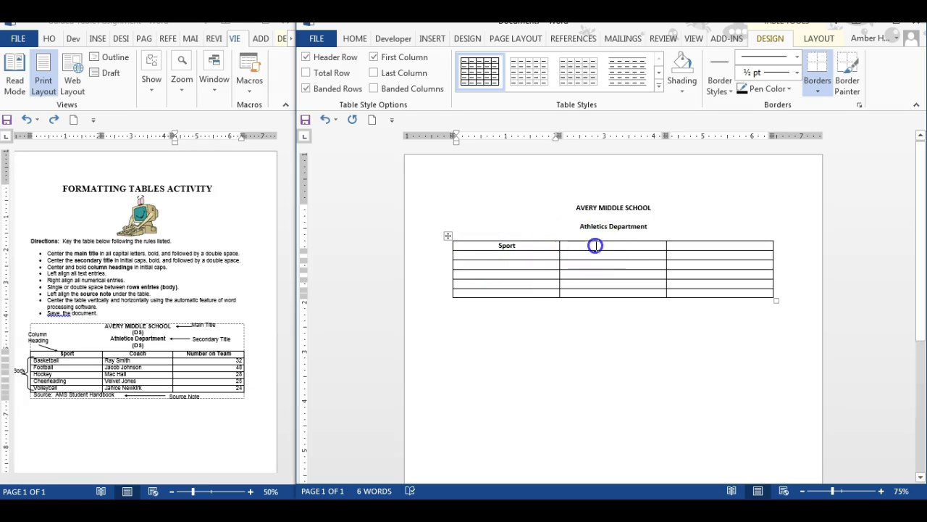
type("C")
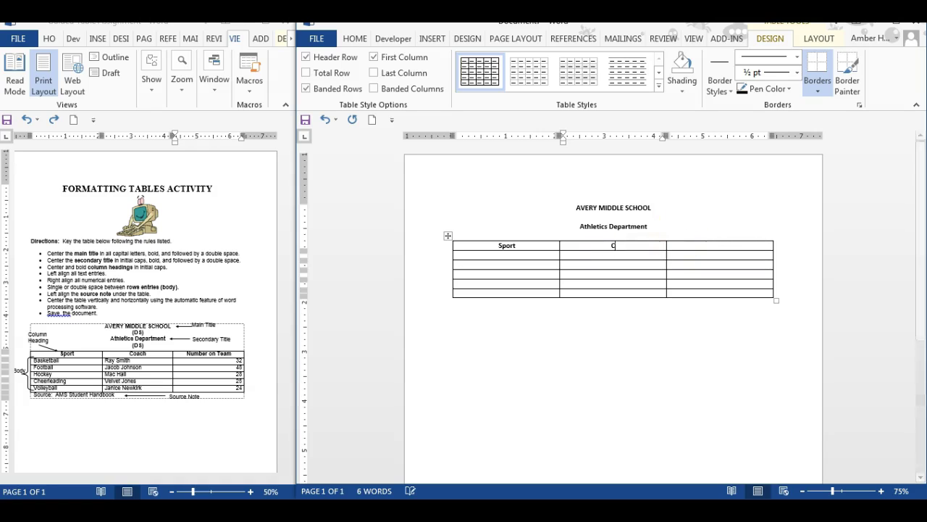
type("oach")
key("Tab")
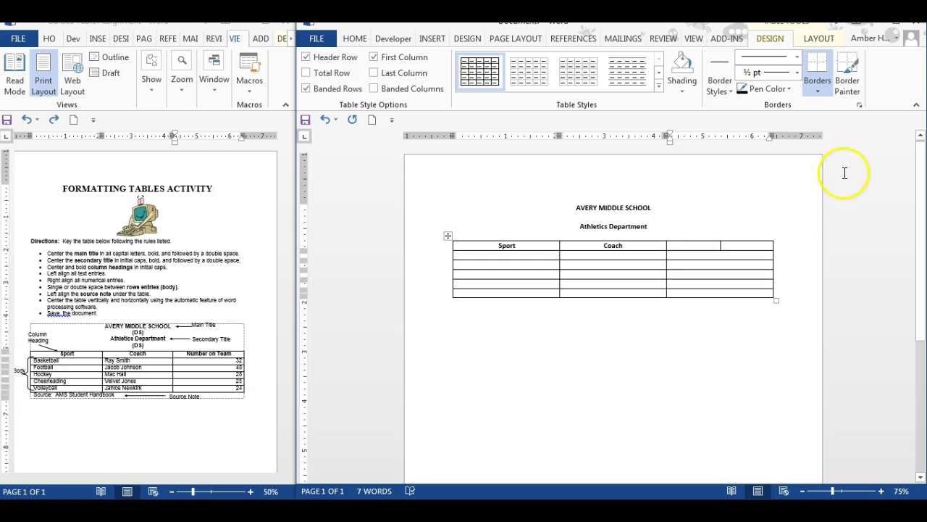
type("N")
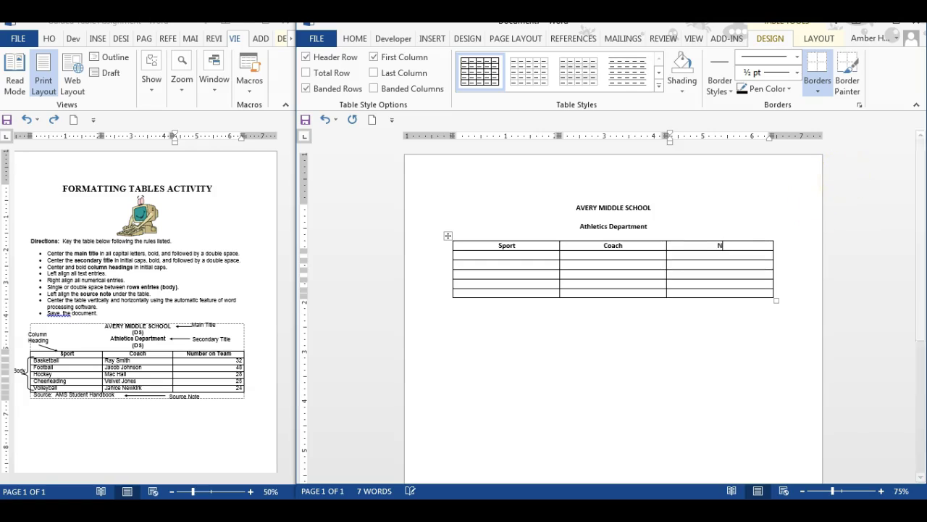
type("umber on Team")
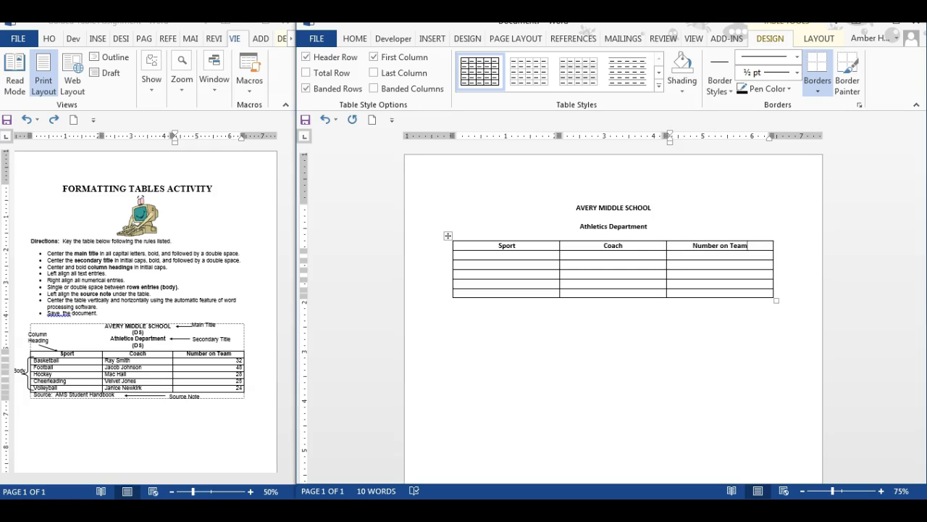
- Fill the five body rows with Basketball, Football, Hockey, Cheerleading and Volleyball, the coaches' names, and team numbers 32, 48, 28, 25 and 24
key("Tab")
left_click(758, 246)
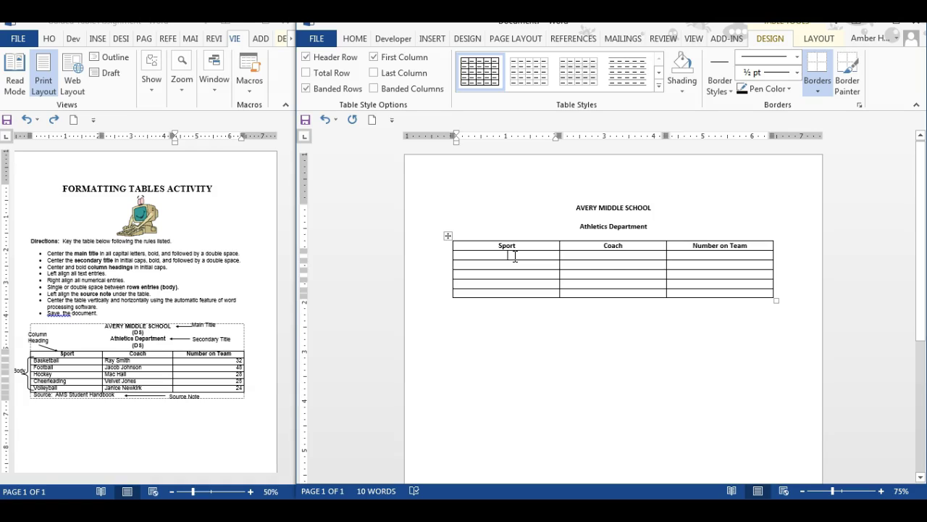
type("Basketball")
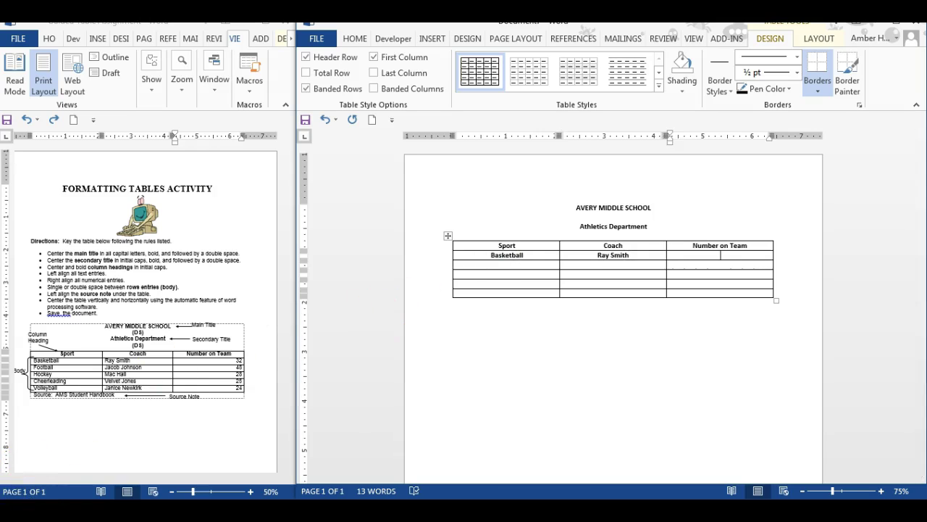
key("Tab")
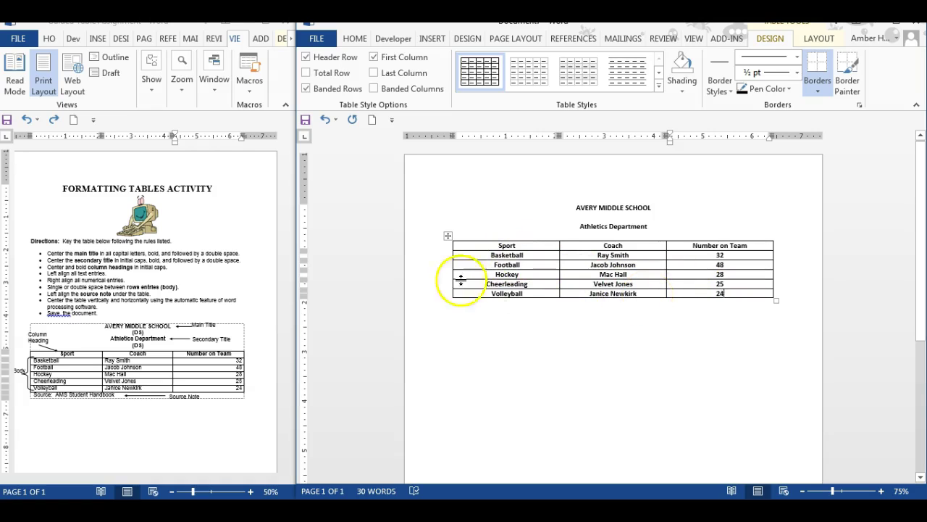
- Check the heading row's bold and centered formatting against the column heading rule in the directions
left_click(53, 270)
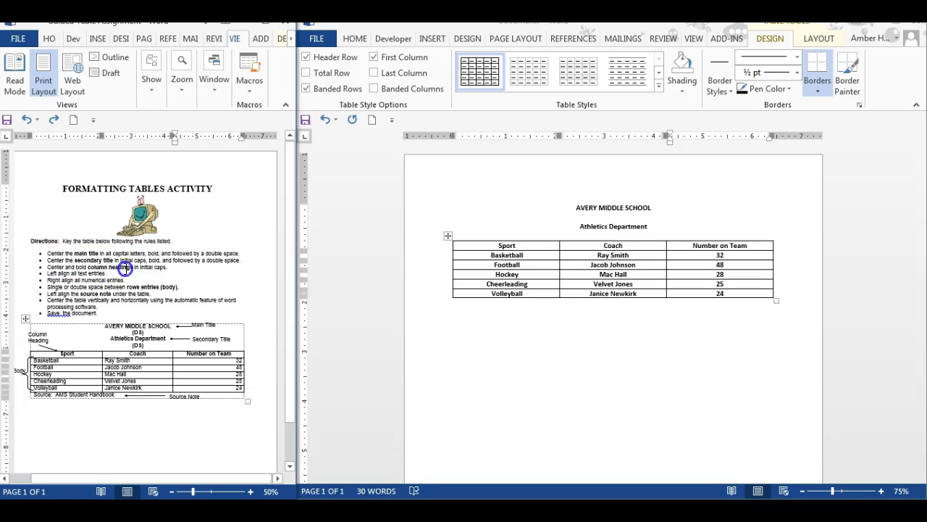
left_click_drag(500, 248, 705, 245)
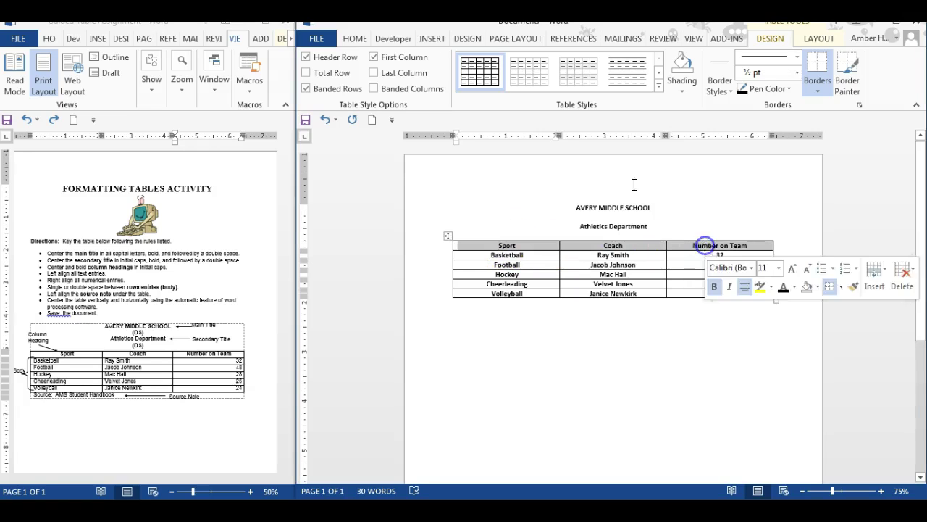
left_click(355, 39)
left_click(355, 84)
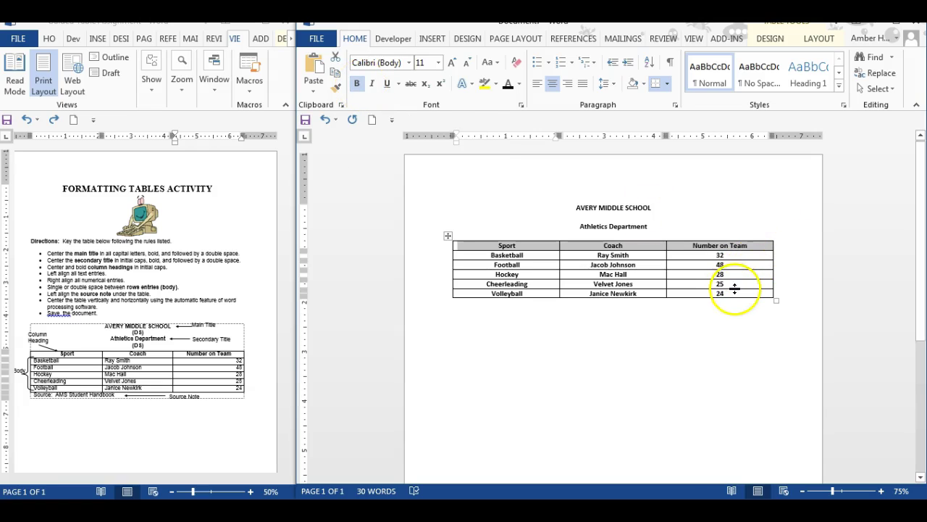
- Remove the bold formatting from the five body rows of the table, Basketball through Volleyball
left_click_drag(732, 291, 507, 257)
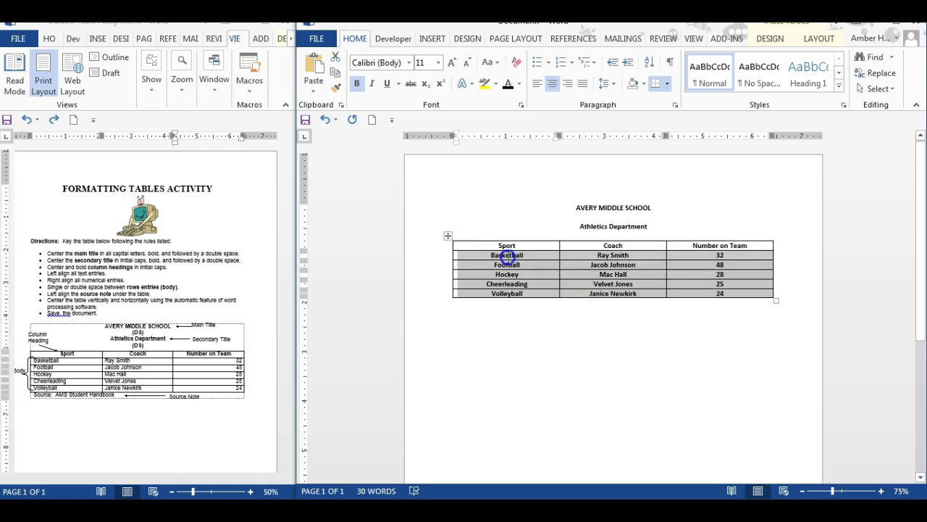
left_click(754, 255)
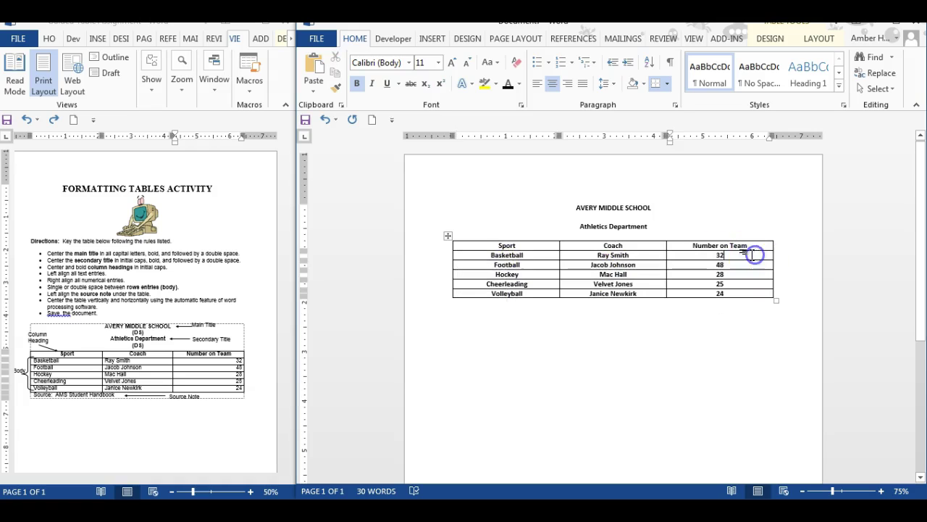
left_click(480, 254)
left_click_drag(519, 255, 741, 292)
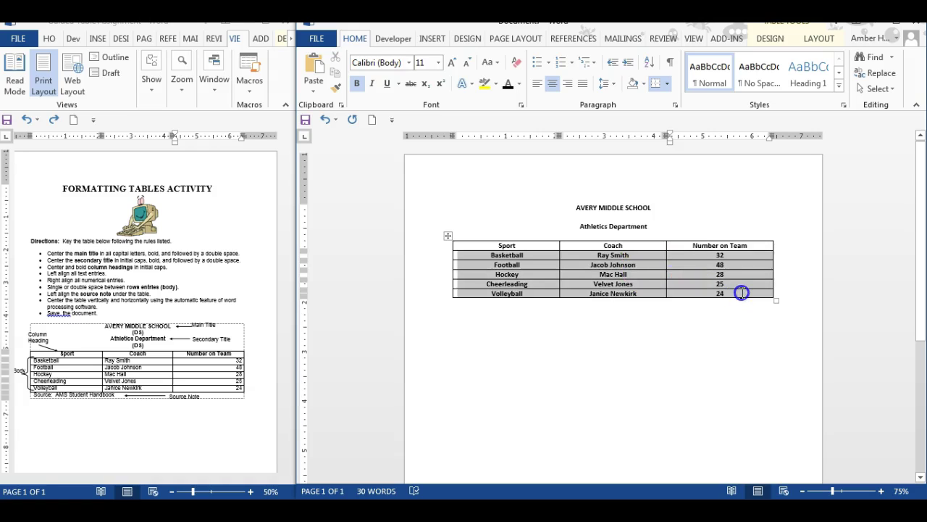
left_click(358, 85)
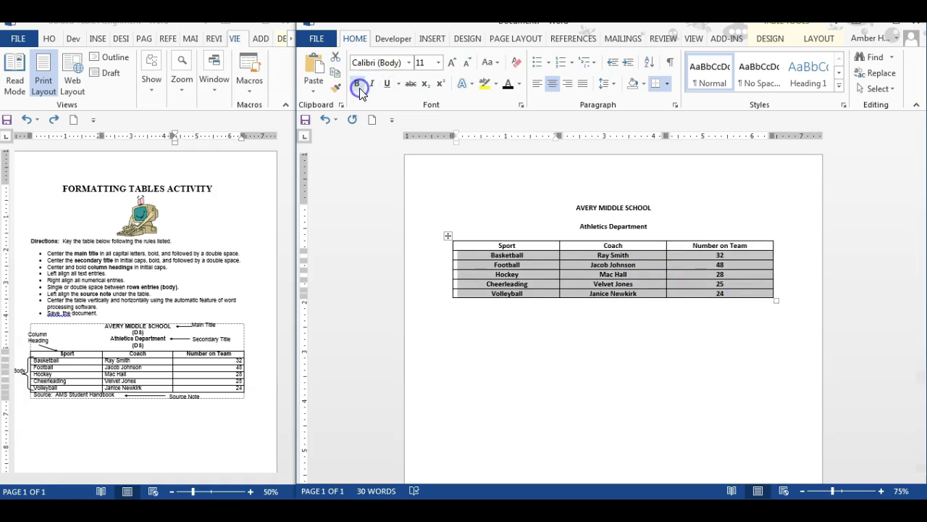
left_click(615, 268)
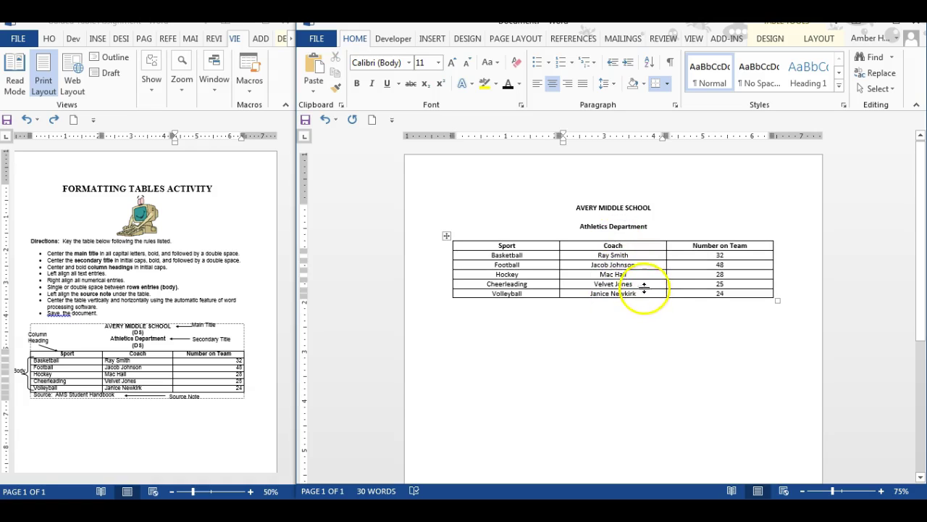
- Left-align the text entries in the body rows of the Sport and Coach columns
left_click(485, 255)
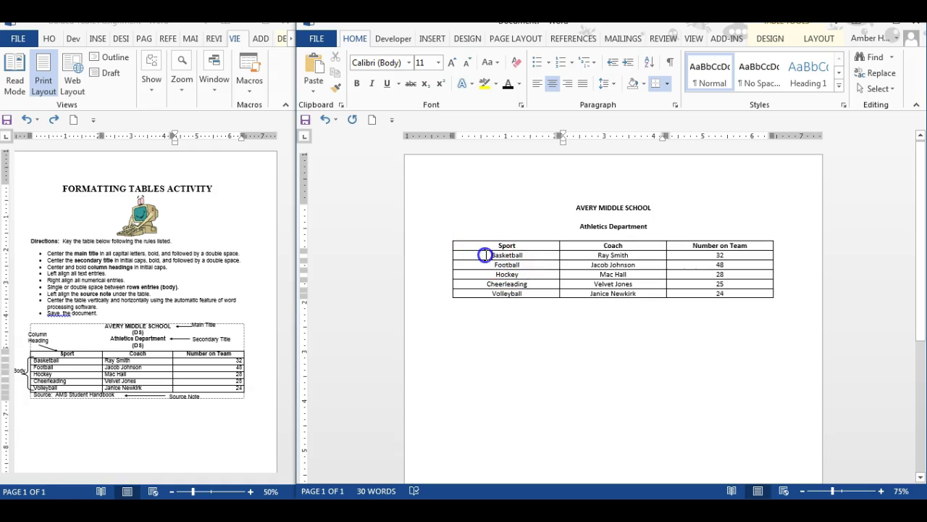
left_click_drag(495, 255, 620, 289)
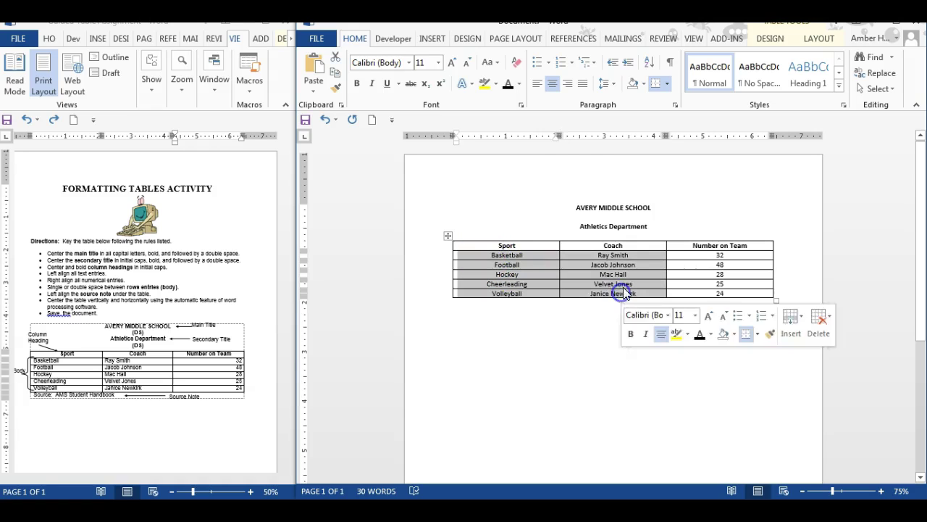
left_click(542, 85)
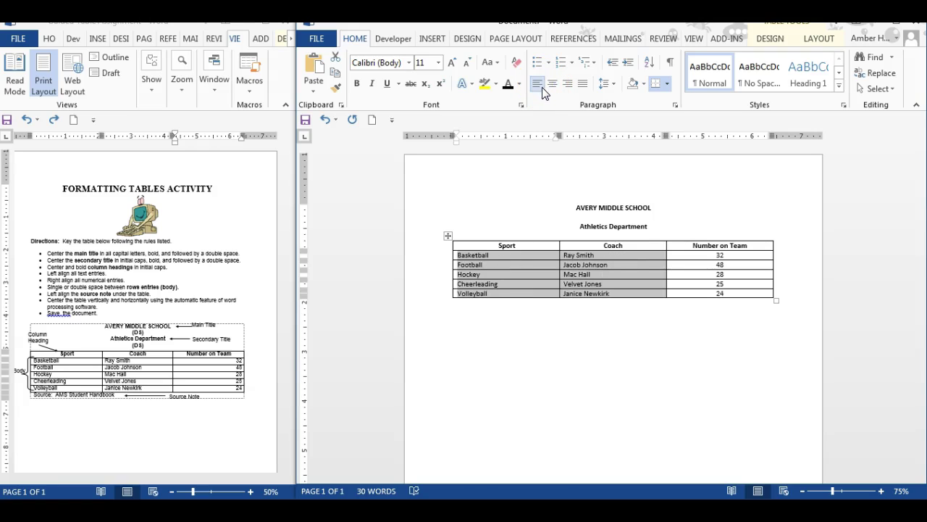
- Right-align the numerical entries in the body rows of the Number on Team column
left_click(120, 279)
left_click(700, 247)
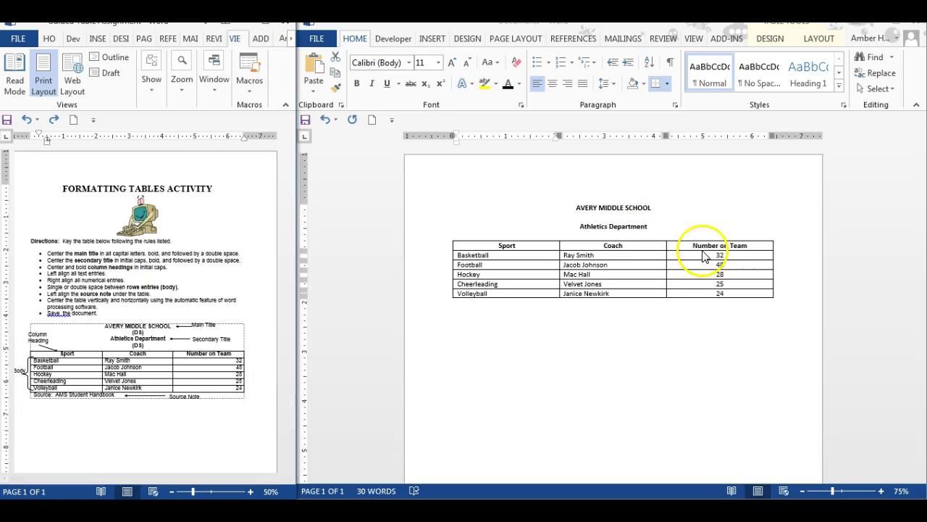
left_click(713, 258)
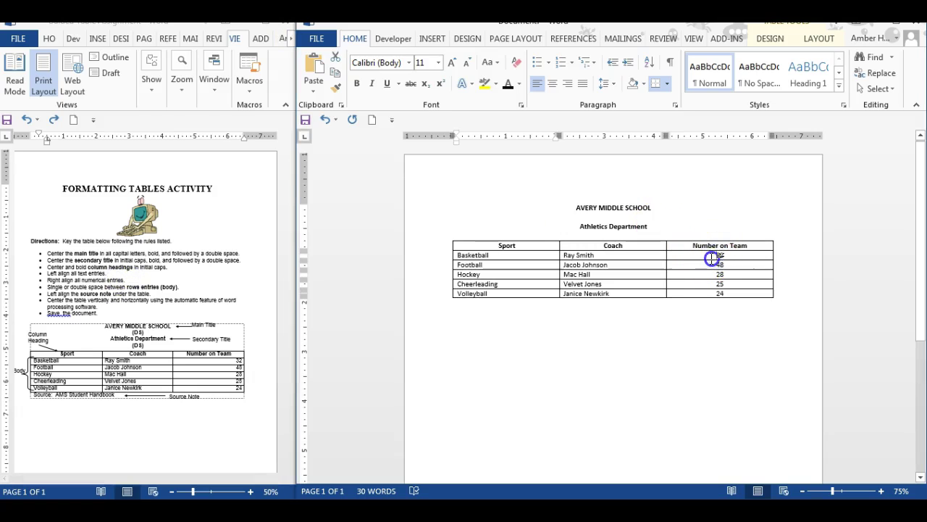
left_click_drag(713, 258, 735, 300)
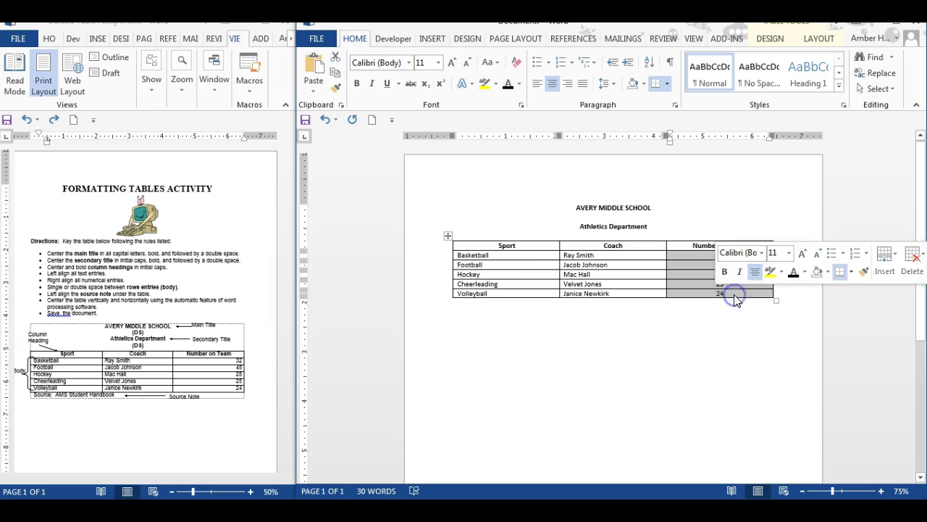
left_click(744, 329)
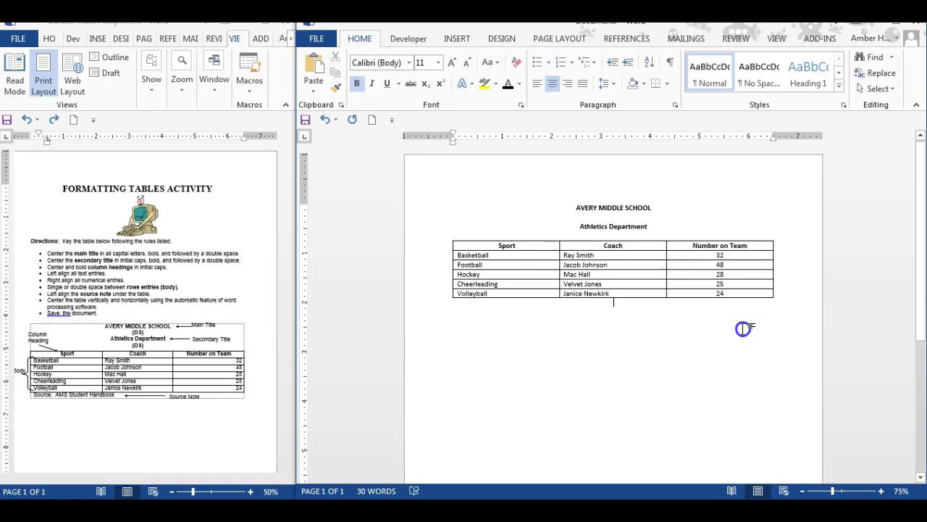
left_click_drag(707, 255, 733, 294)
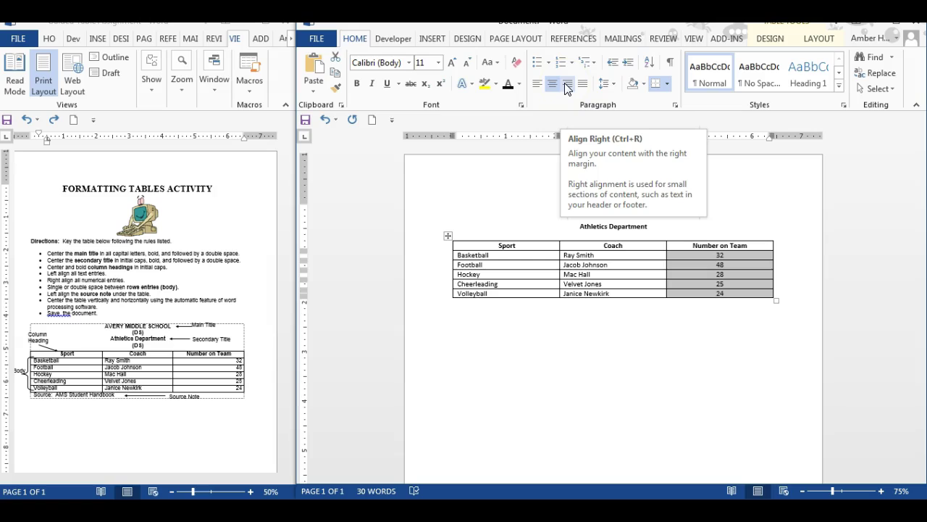
left_click(567, 85)
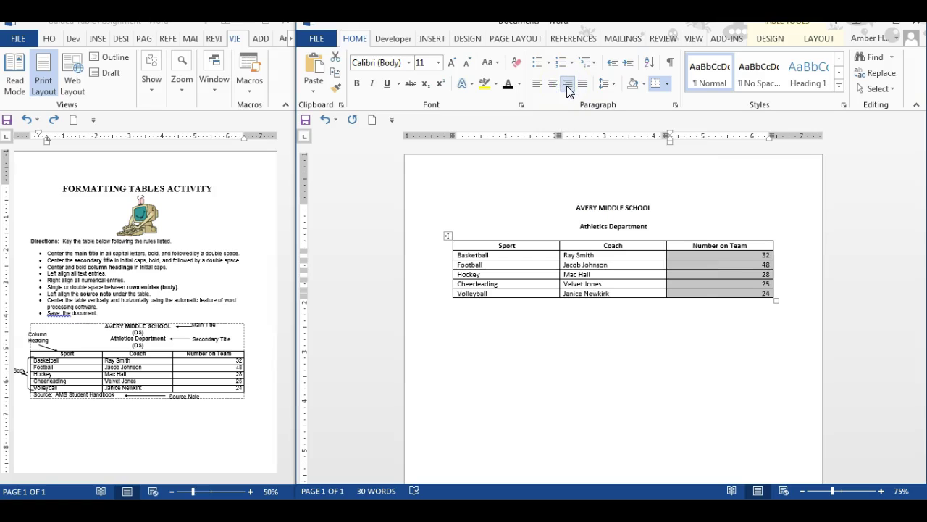
- Add the left-aligned source note "Source: AMS Student Handbook" directly below the table
left_click(609, 327)
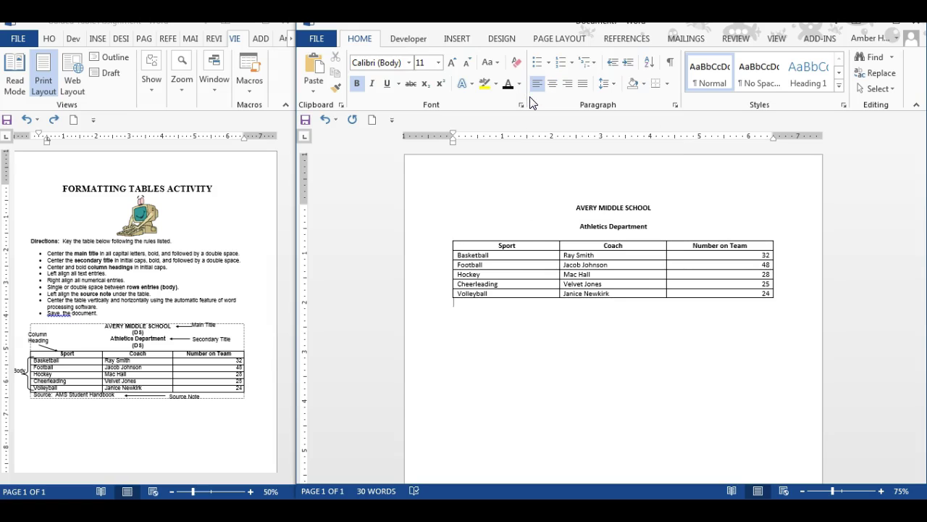
left_click(32, 395)
left_click(32, 395)
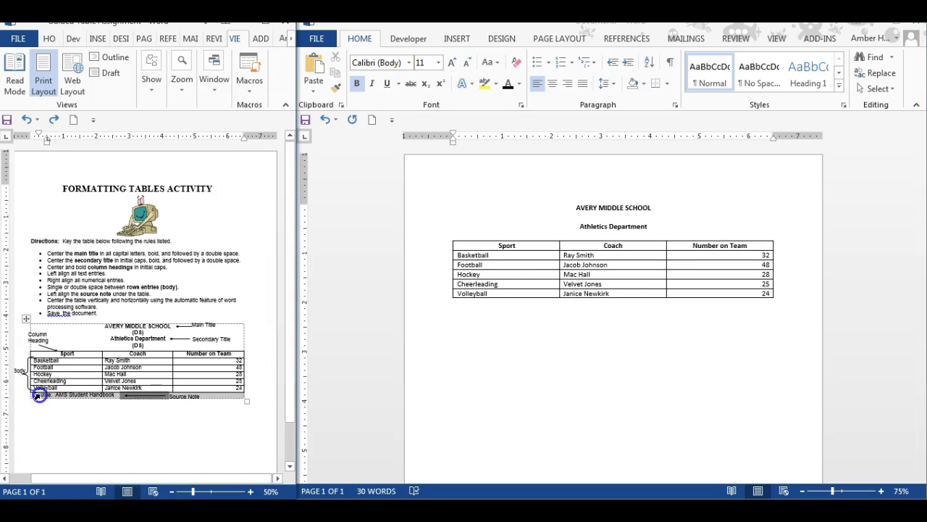
left_click(215, 428)
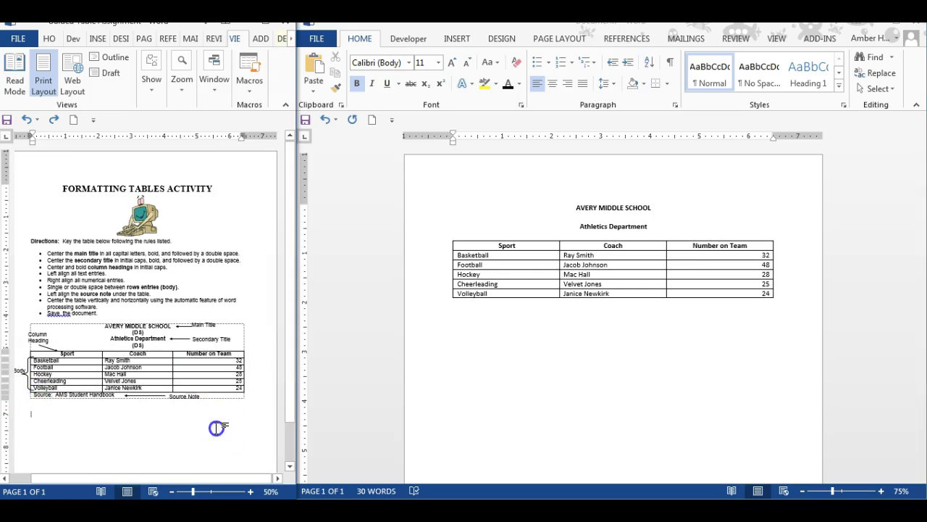
left_click(461, 305)
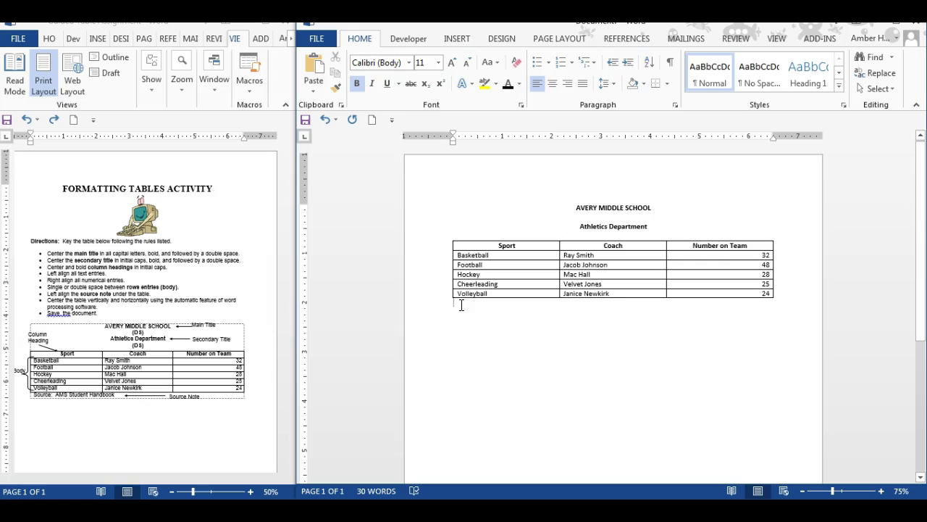
type("Source: AMS Student Handbook")
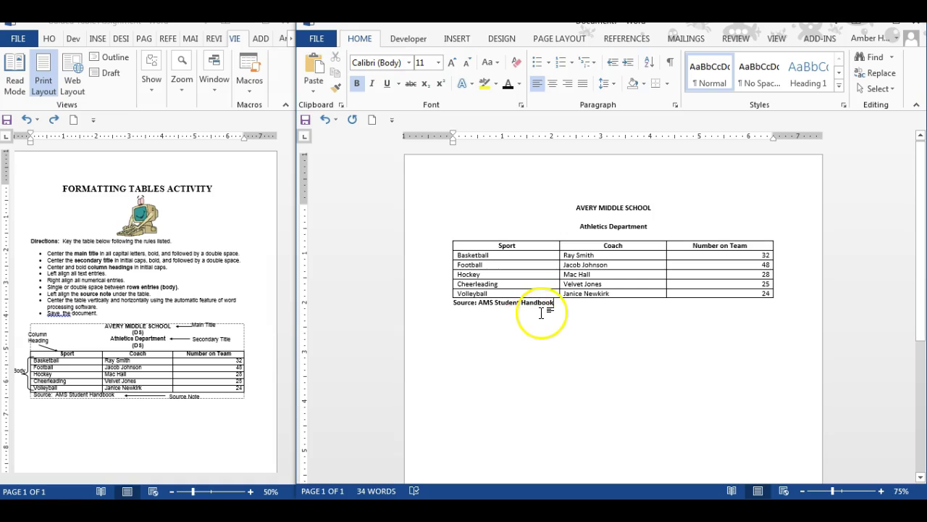
- Remove the bold formatting from the source note below the table
left_click_drag(555, 303, 452, 304)
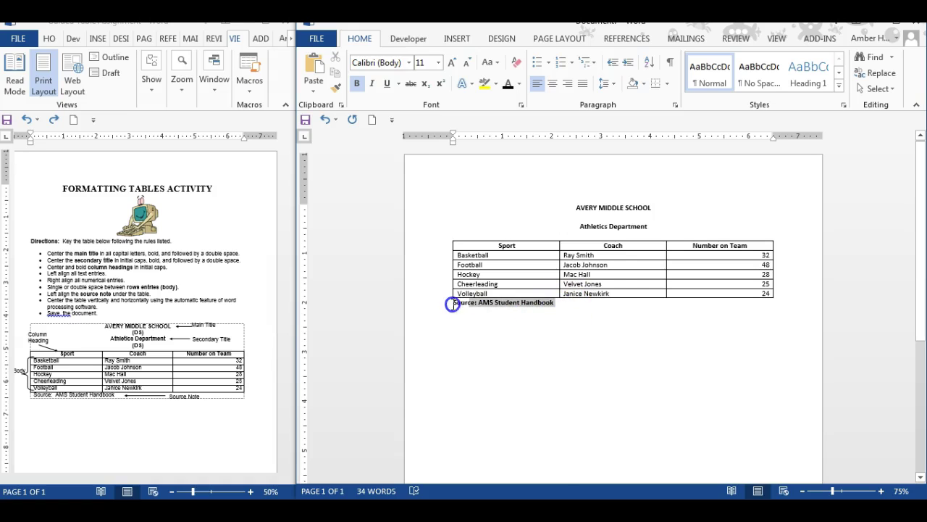
left_click(358, 85)
left_click(585, 310)
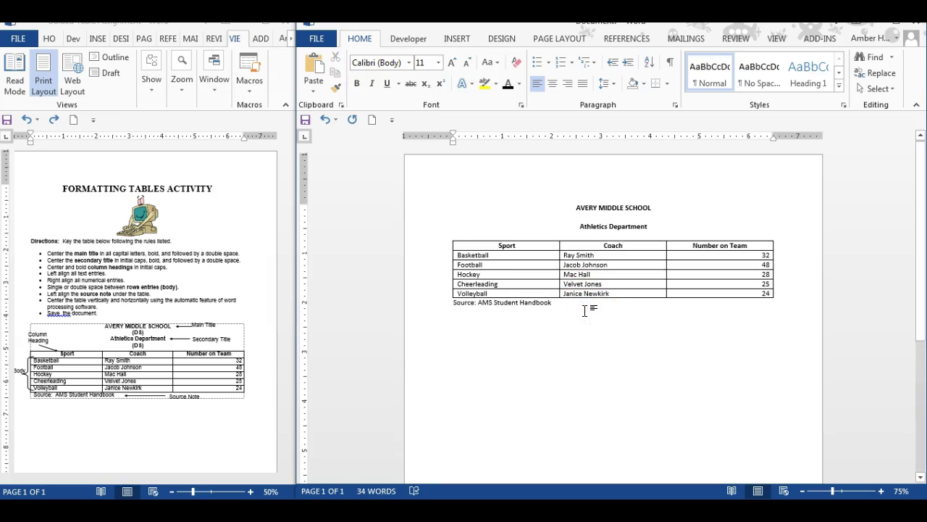
- Set the page's vertical alignment to Center for the whole document
left_click(595, 222)
left_click(600, 186)
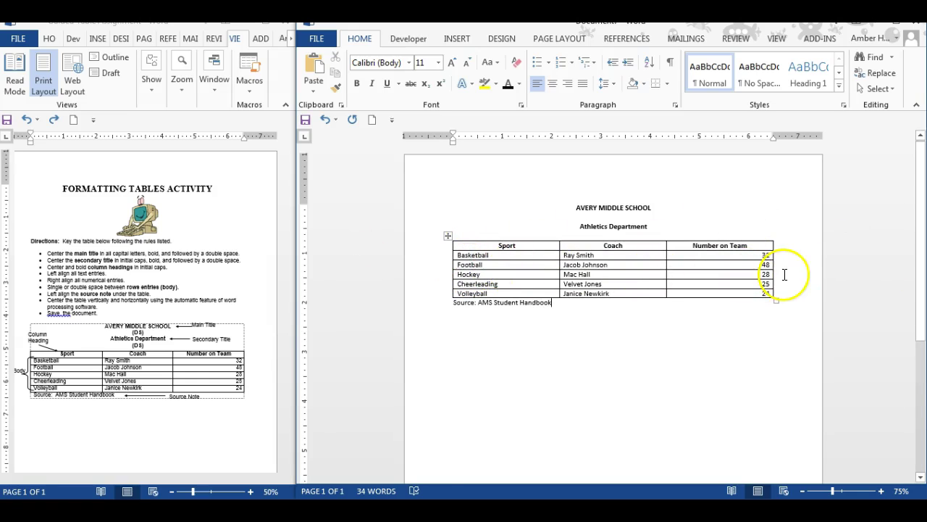
left_click(555, 42)
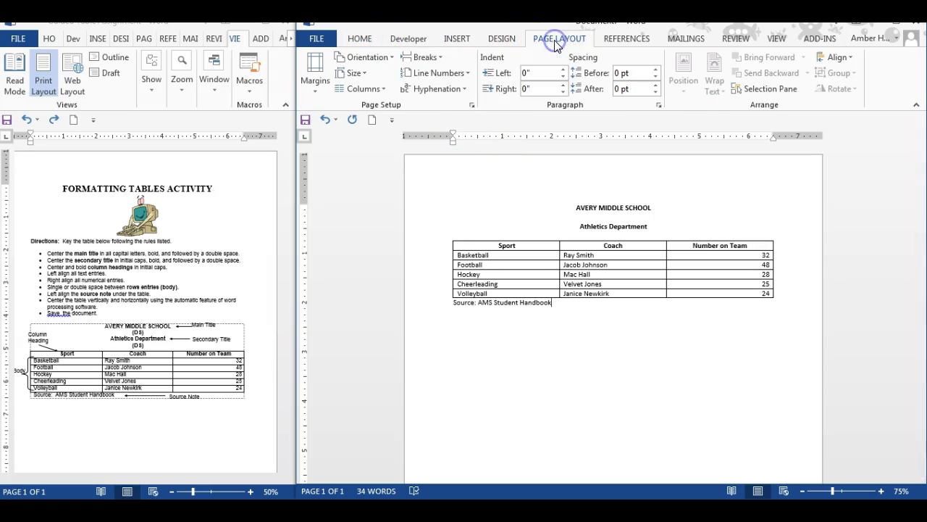
left_click(474, 105)
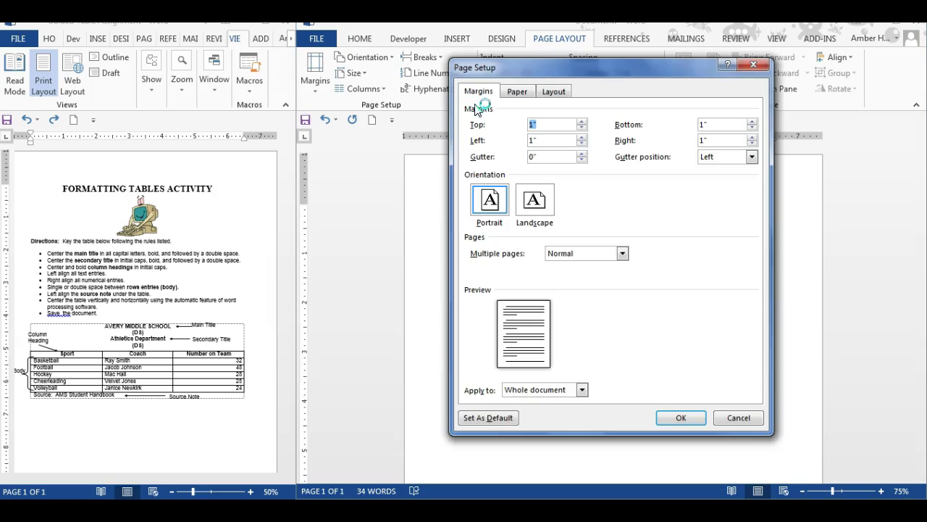
left_click(565, 92)
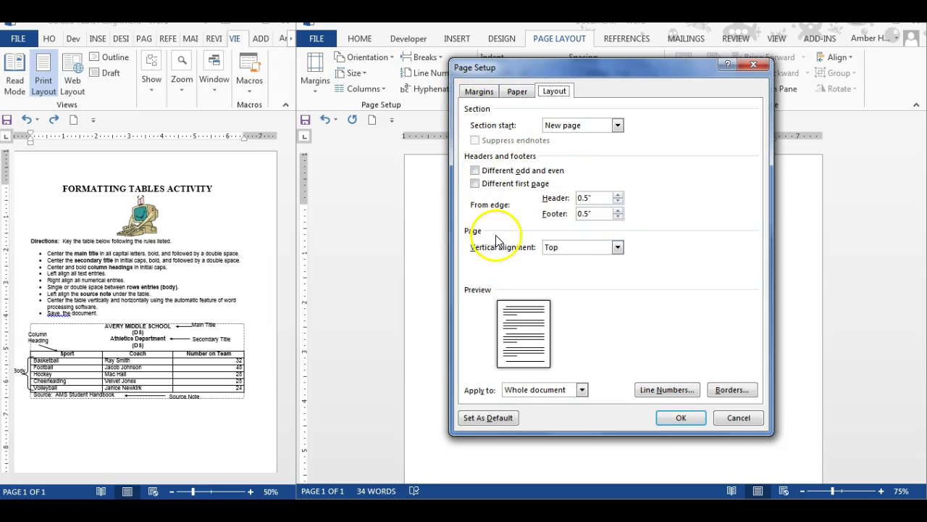
left_click(617, 247)
left_click(609, 268)
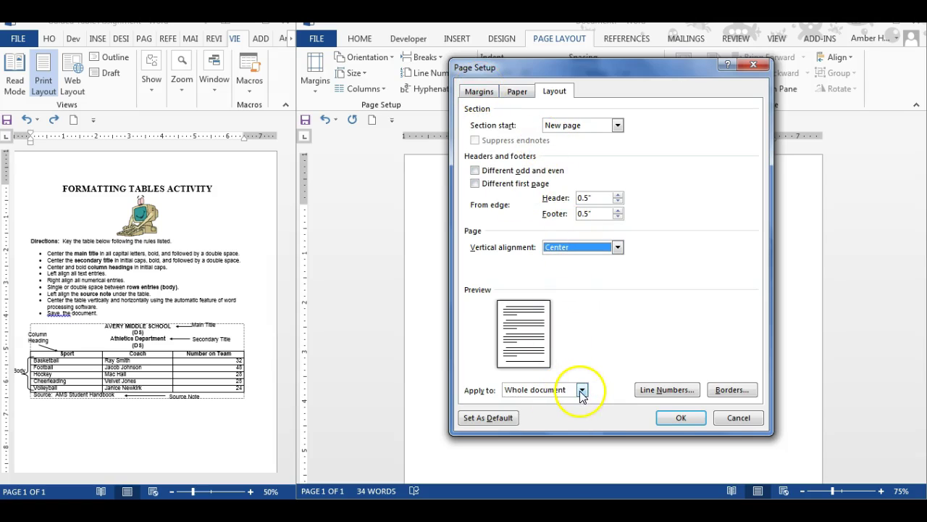
left_click(677, 418)
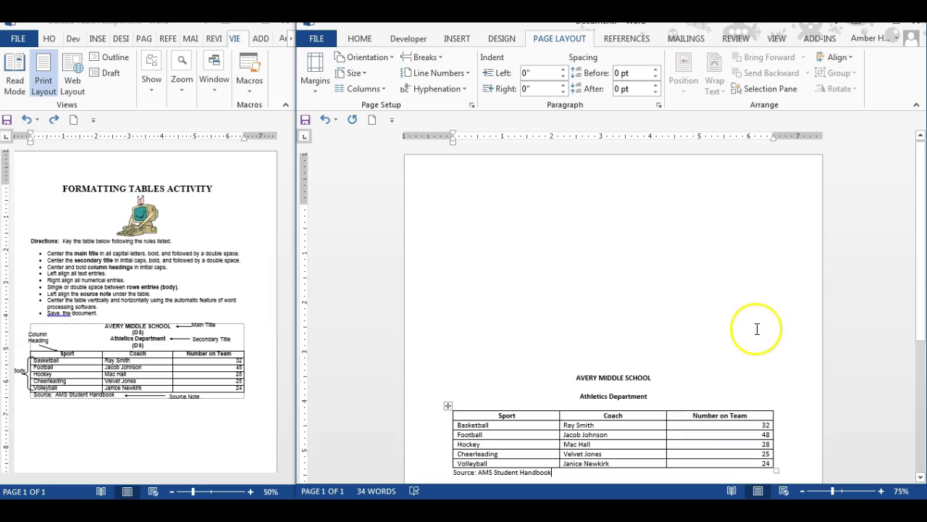
scroll(757, 329, "down", 2)
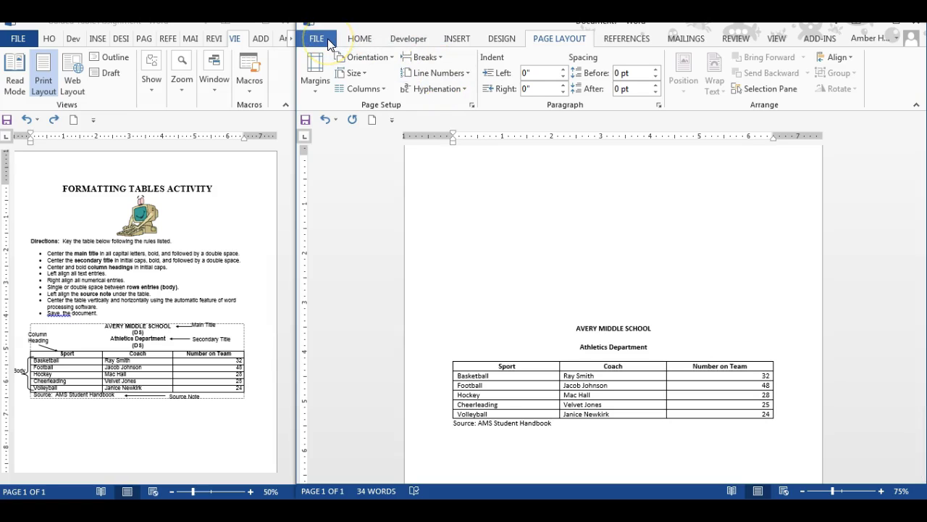
left_click(354, 38)
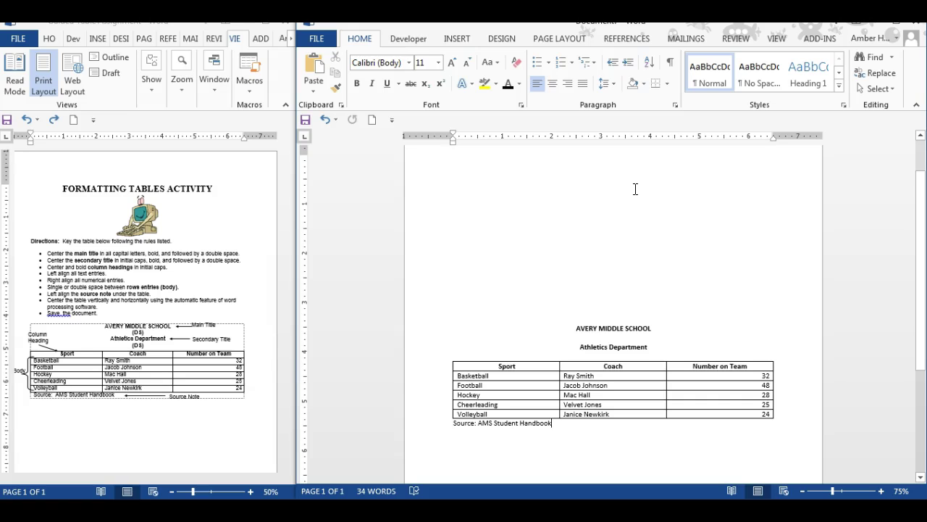
scroll(542, 248, "up", 2)
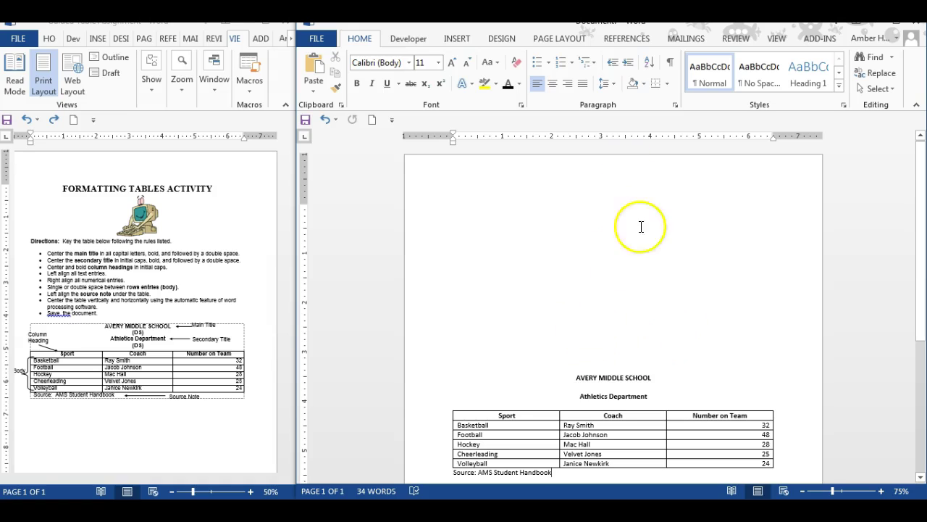
left_click(600, 184)
left_click_drag(606, 389, 609, 356)
left_click(600, 216)
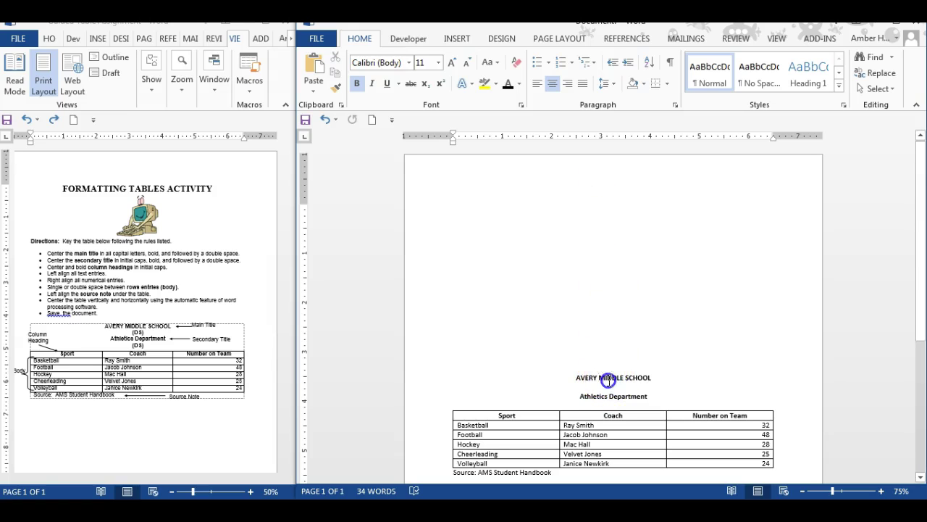
- Undo the vertical centering of the page
double_click(578, 377)
left_click(622, 331)
left_click(323, 120)
- Insert a run of blank lines above the AVERY MIDDLE SCHOOL title to move the titles and table toward mid-page
left_click(575, 208)
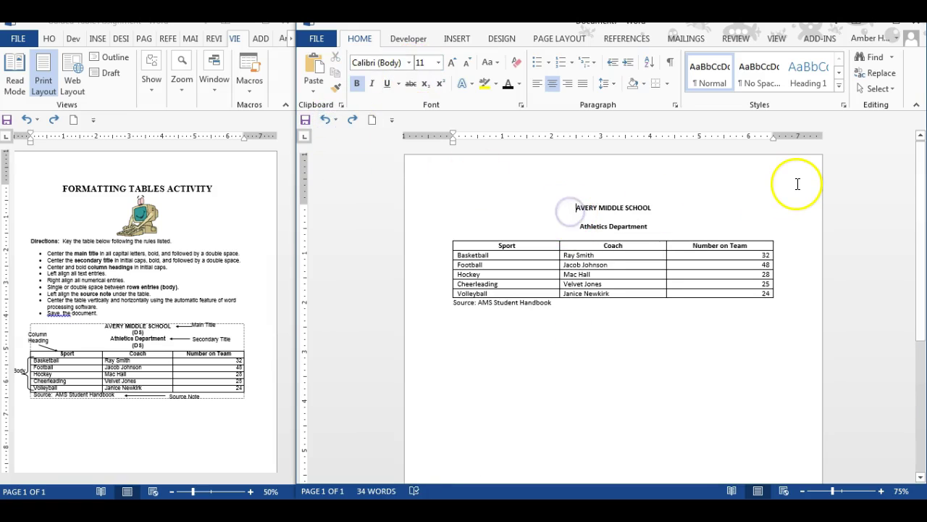
key("Return")
key("Return")
key("Return")
key("Return")
key("Return")
key("Return")
key("Return")
key("Return")
key("Return")
key("Return")
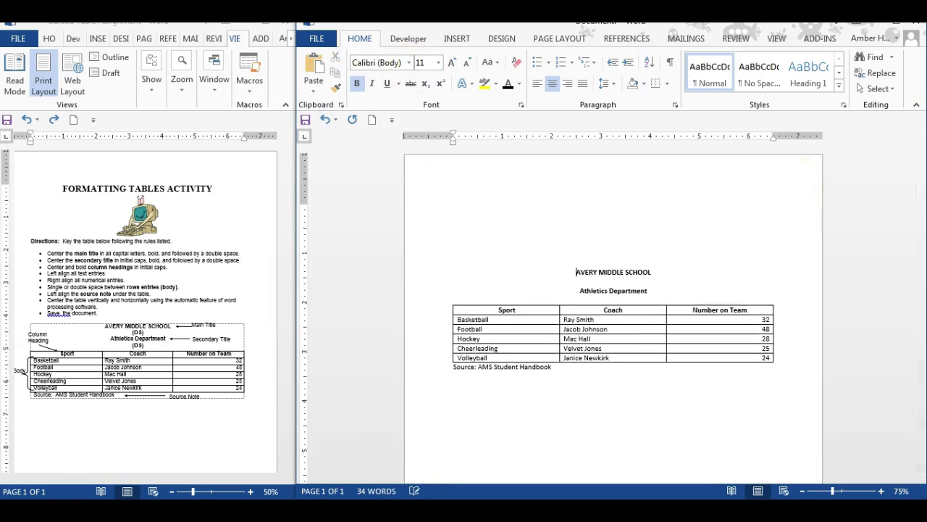
key("Return")
key("Return")
key("Return")
key("Return")
key("Return")
key("Return")
key("Return")
key("Return")
key("Return")
key("Return")
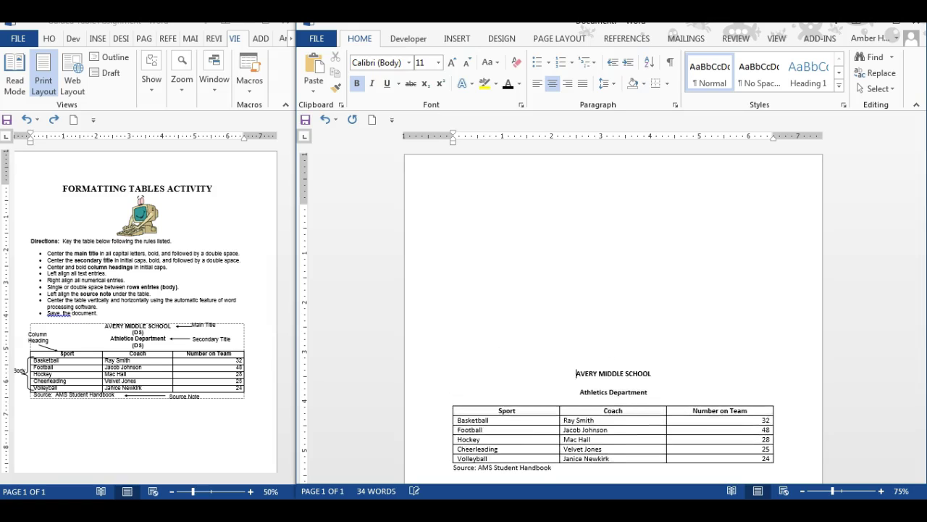
scroll(802, 176, "down", 4)
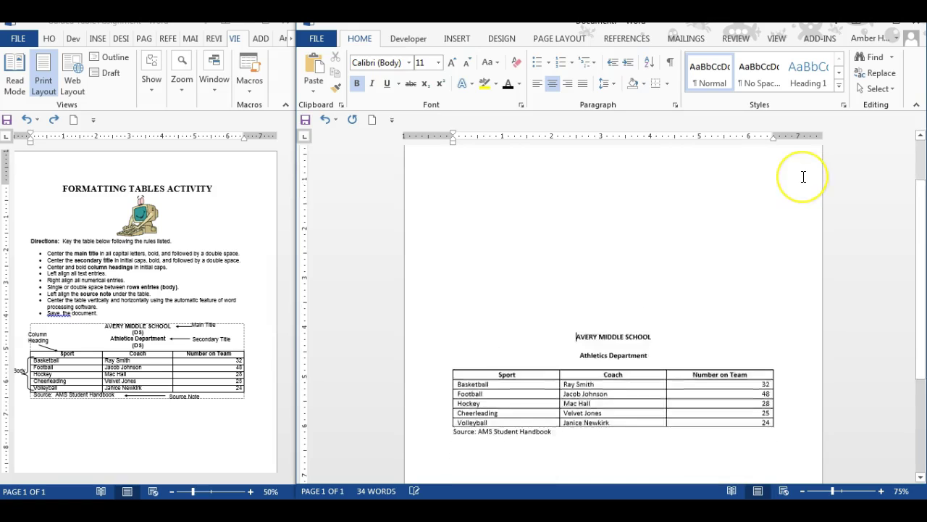
- Undo the blank lines inserted above the AVERY MIDDLE SCHOOL title, keeping the source note "Source: AMS Student Handbook" below the table
scroll(803, 176, "up", 4)
left_click(610, 219)
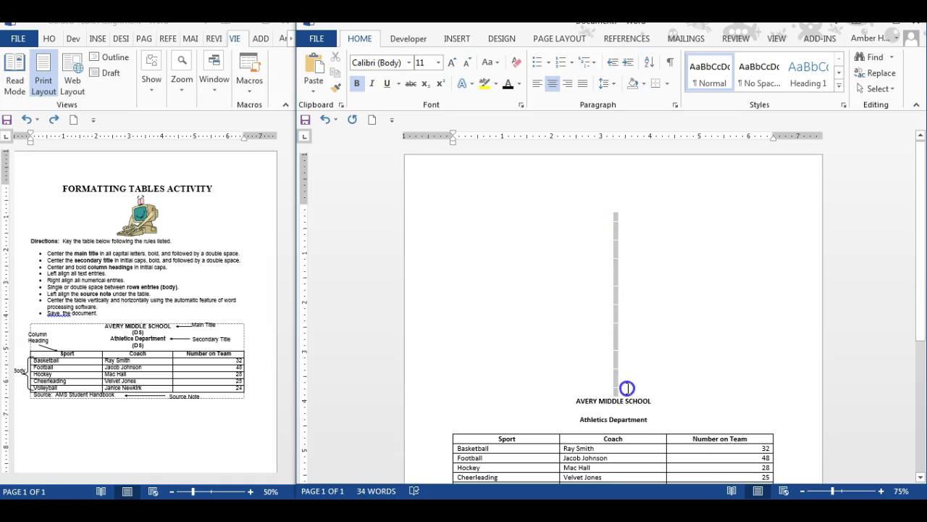
left_click(670, 410)
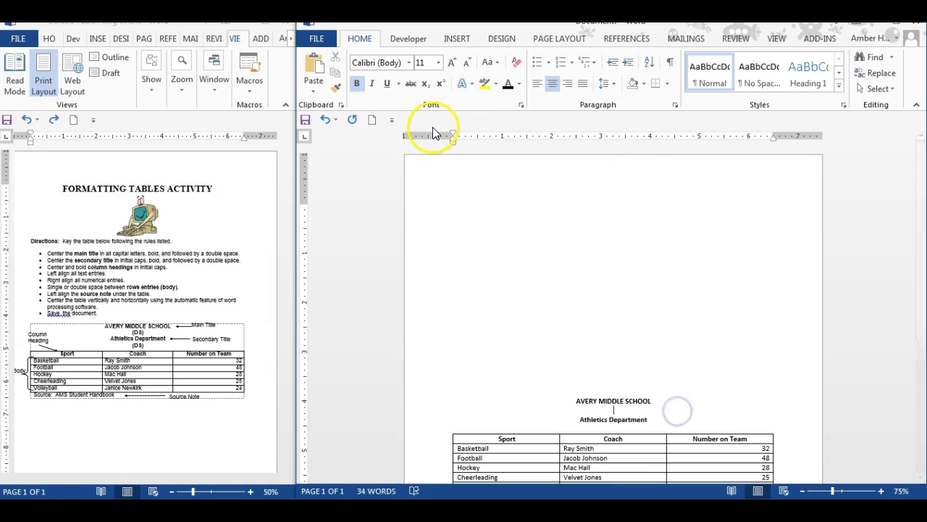
left_click(326, 120)
left_click(326, 120)
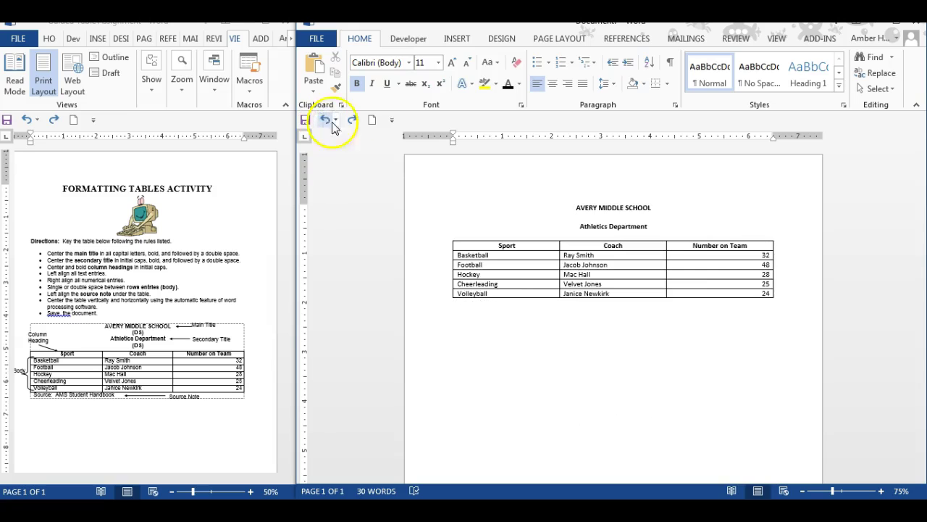
left_click(352, 120)
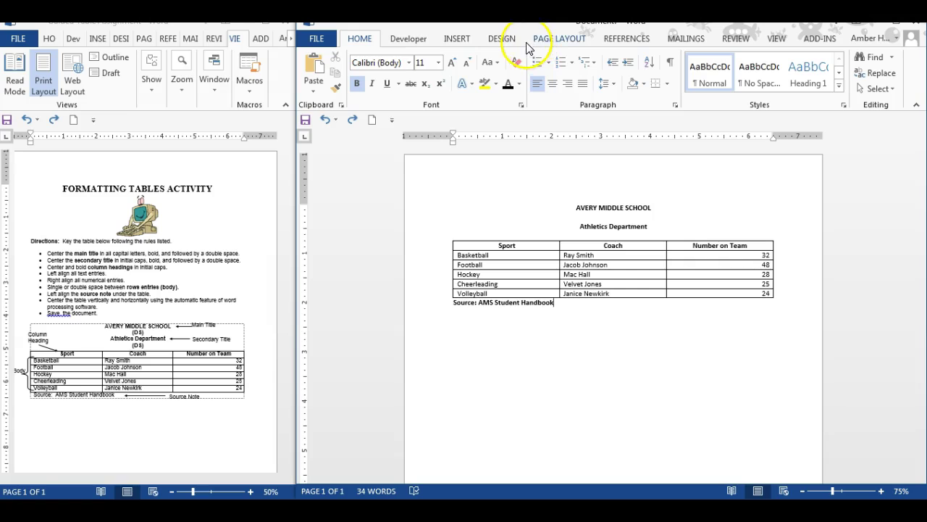
- Set the page's vertical alignment to Center in the page setup, applied to the whole document
left_click(545, 42)
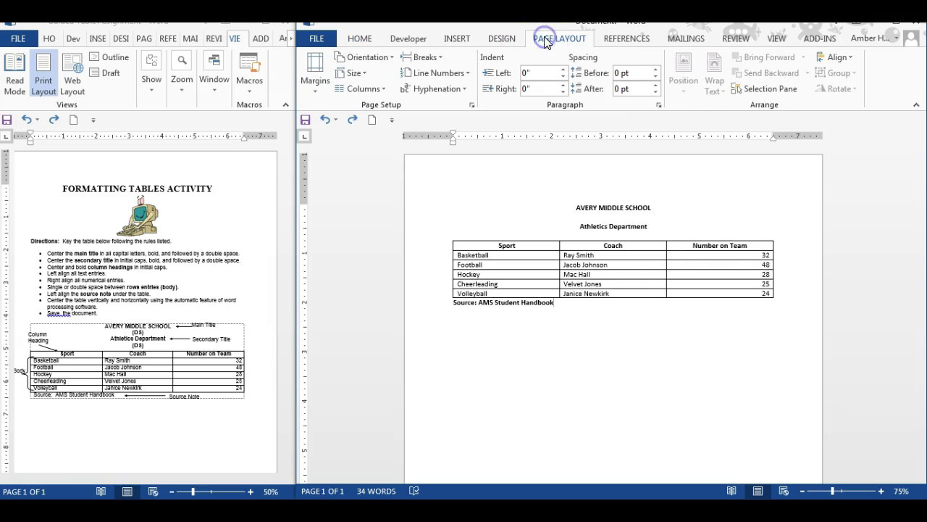
left_click(471, 108)
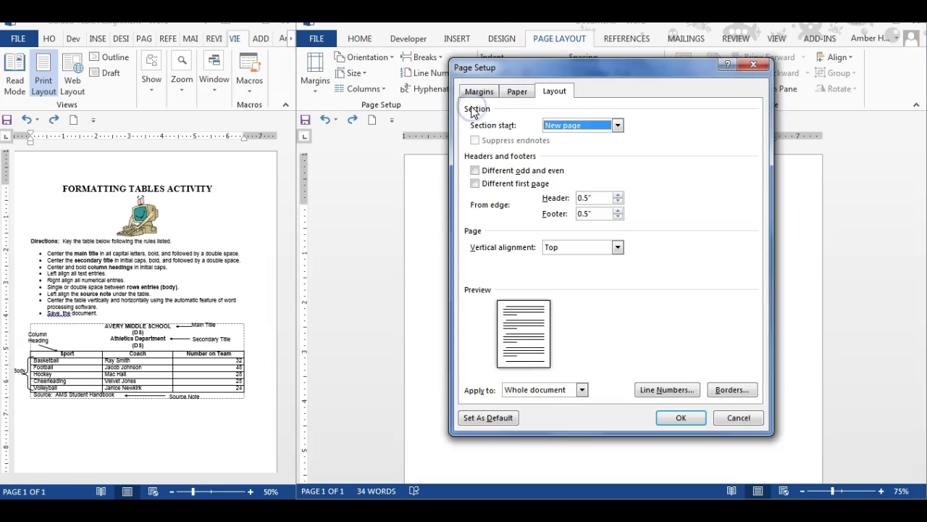
left_click(478, 92)
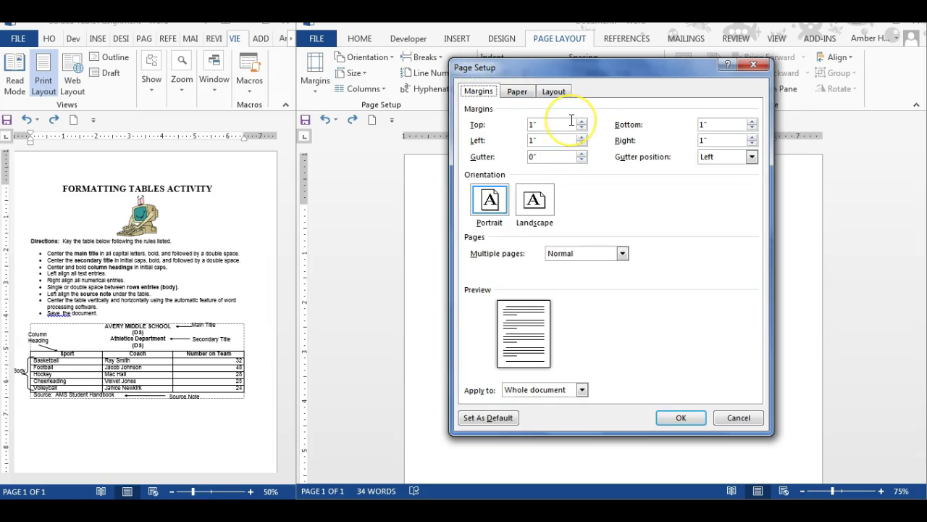
left_click(524, 94)
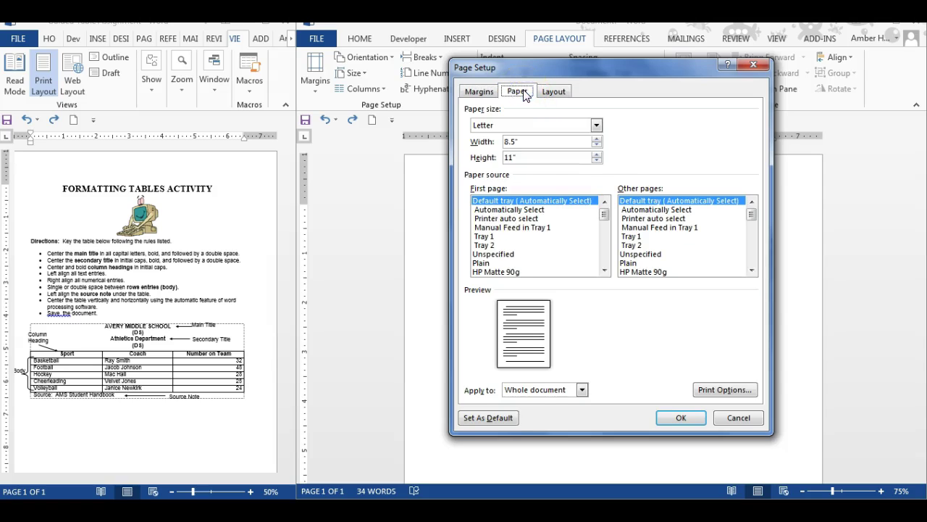
left_click(554, 92)
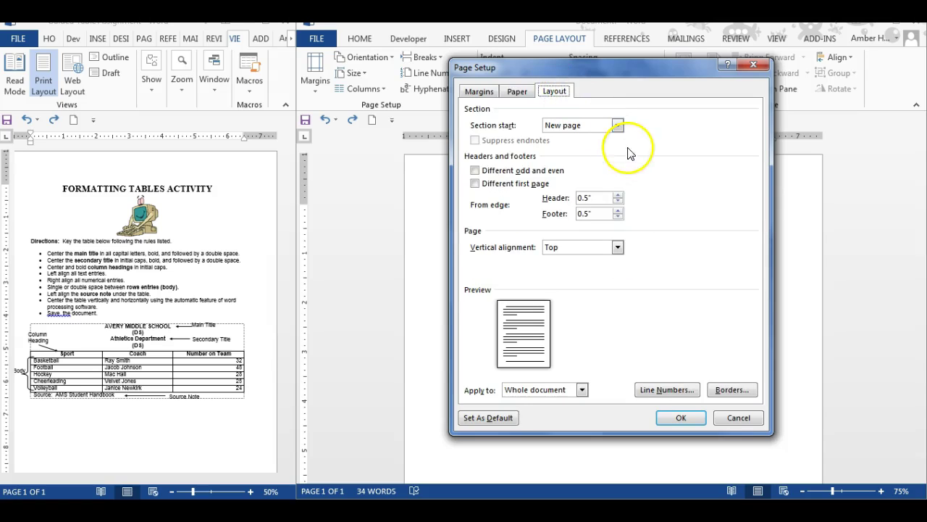
left_click(617, 247)
left_click(584, 271)
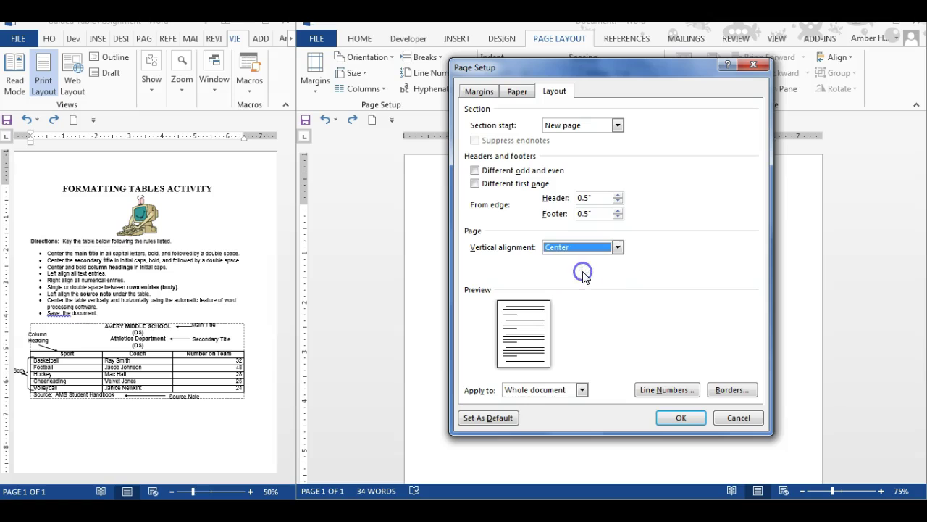
left_click(682, 418)
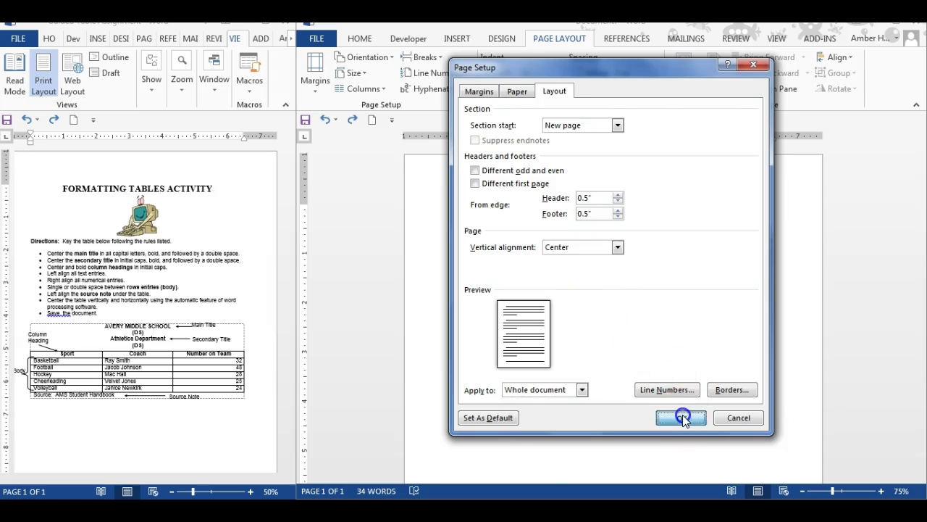
left_click(628, 336)
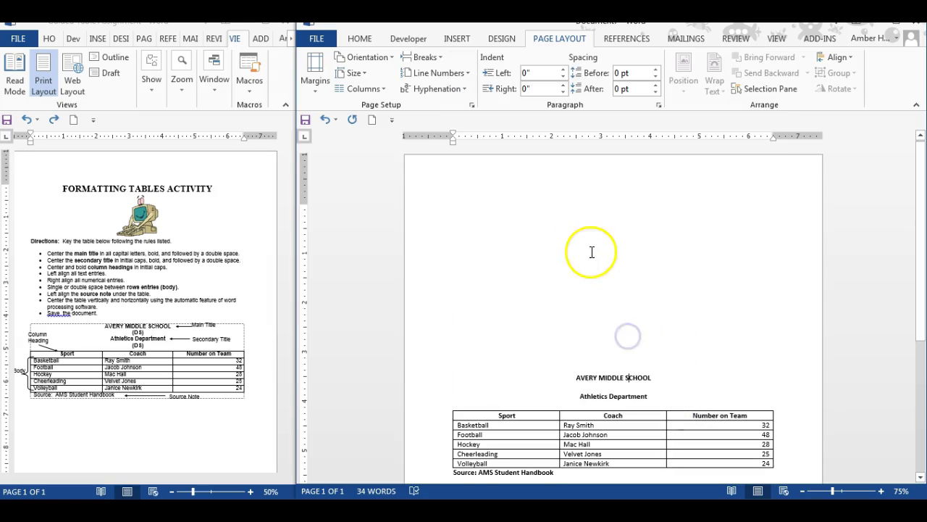
- Display the formatting marks and check the space above the AVERY MIDDLE SCHOOL title for blank paragraphs
left_click(360, 38)
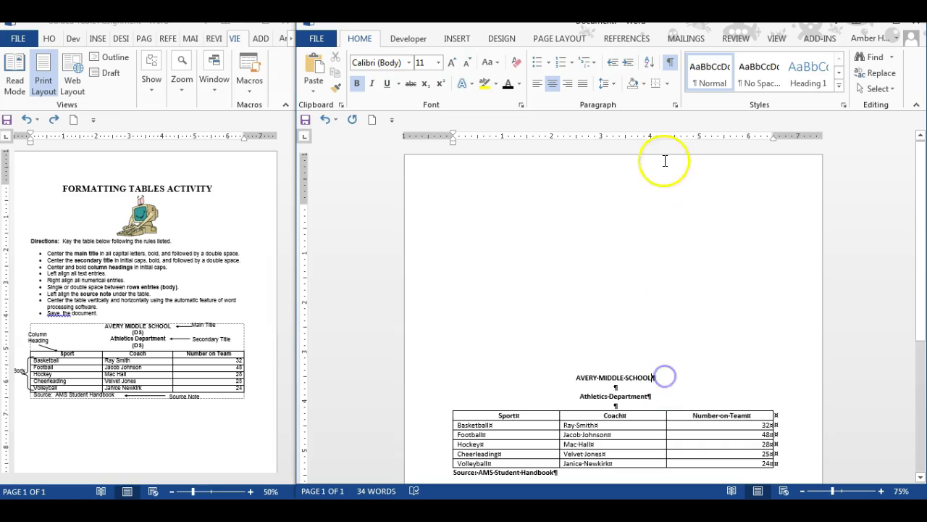
left_click(668, 64)
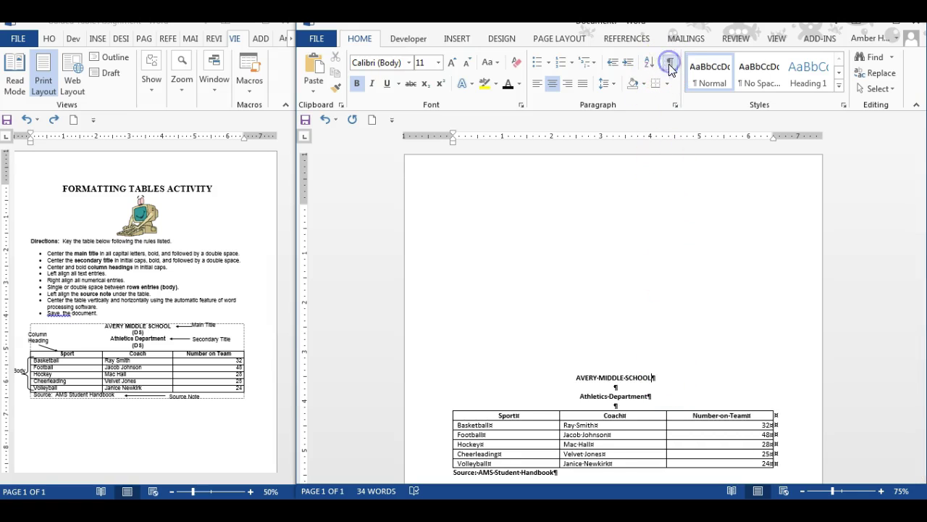
scroll(675, 238, "down", 3)
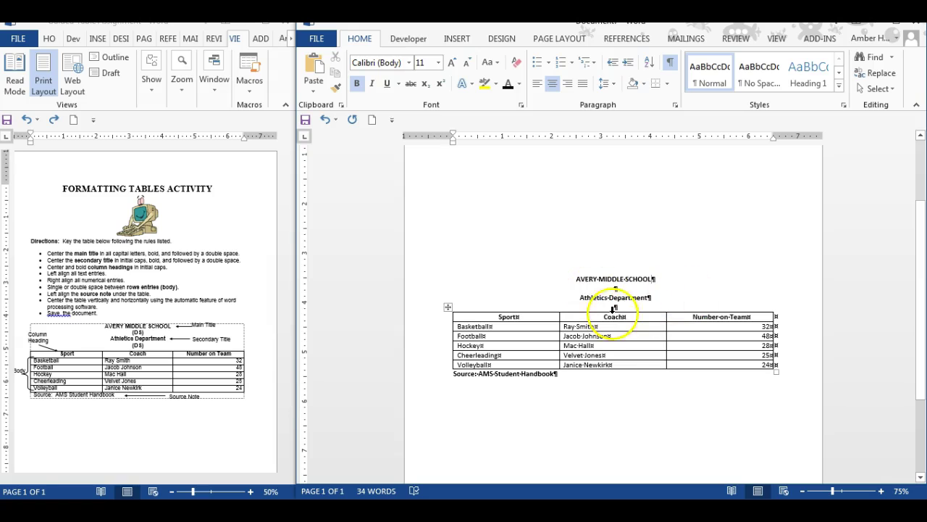
scroll(621, 352, "up", 3)
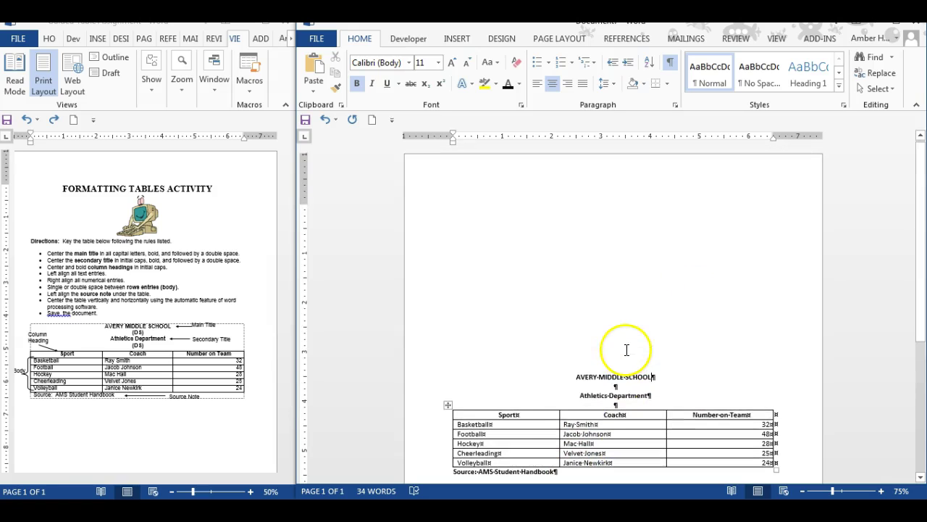
left_click_drag(592, 197, 611, 356)
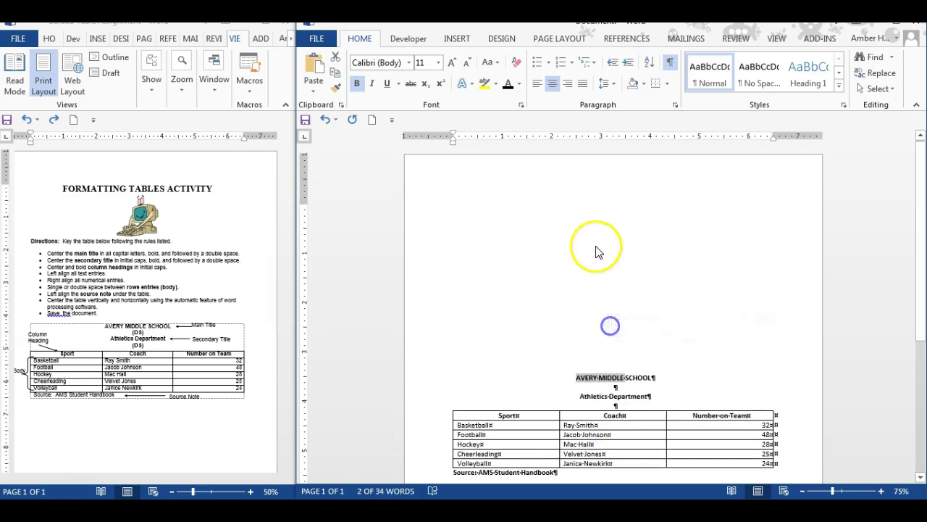
left_click(586, 356)
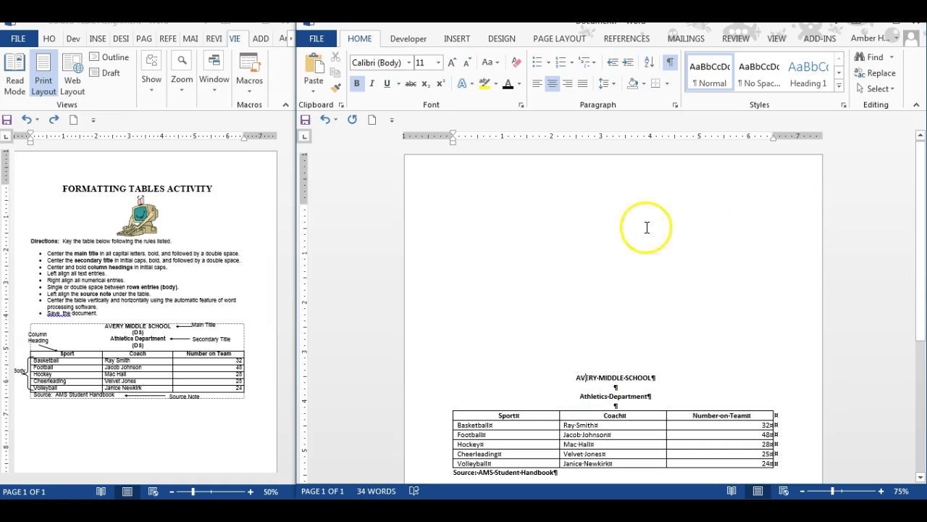